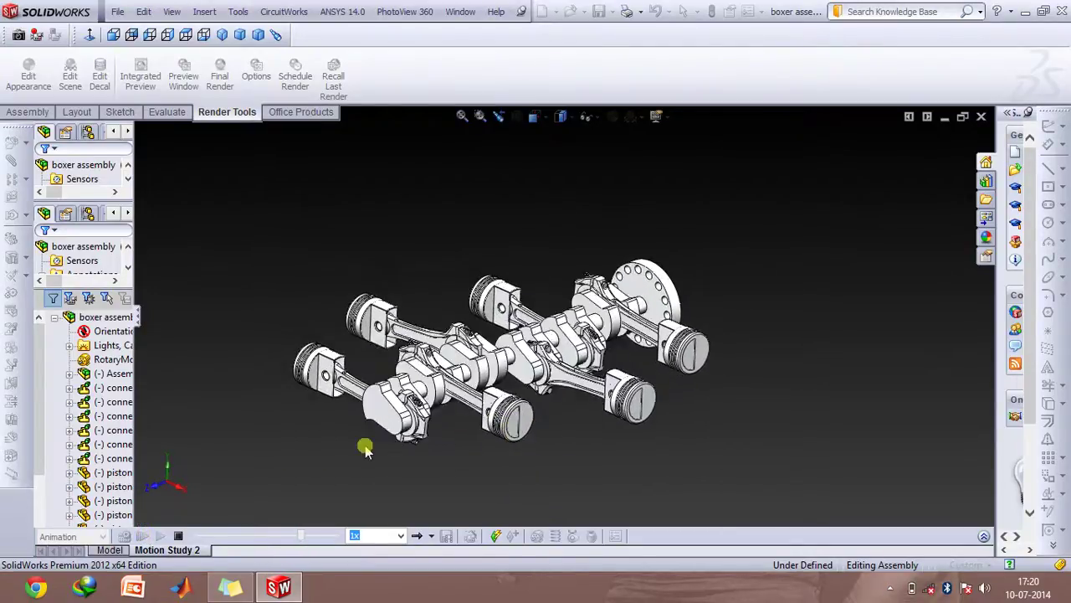
Stop the boxer animation, then select a piston and the circular edge of its pin hole.
{"action": "left_click", "coordinate": [177, 537]}
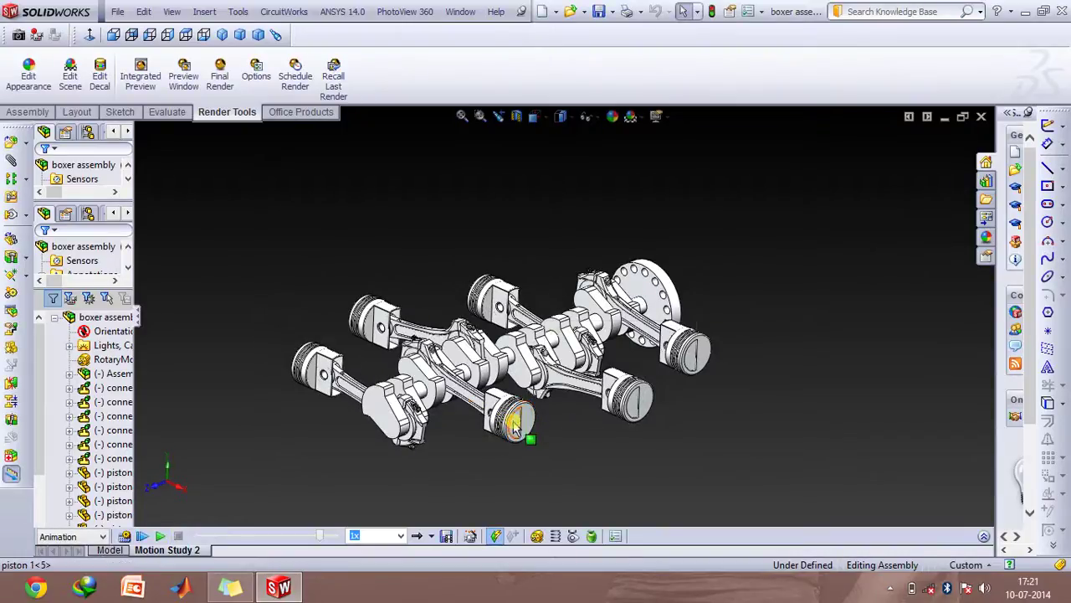
{"action": "left_click", "coordinate": [515, 424]}
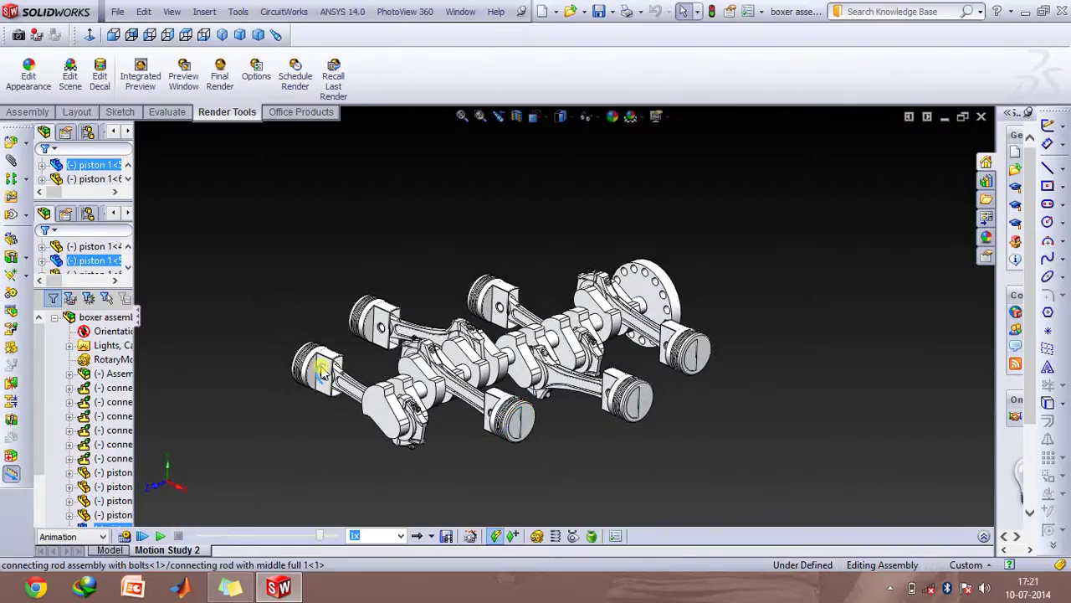
{"action": "left_click", "coordinate": [322, 372]}
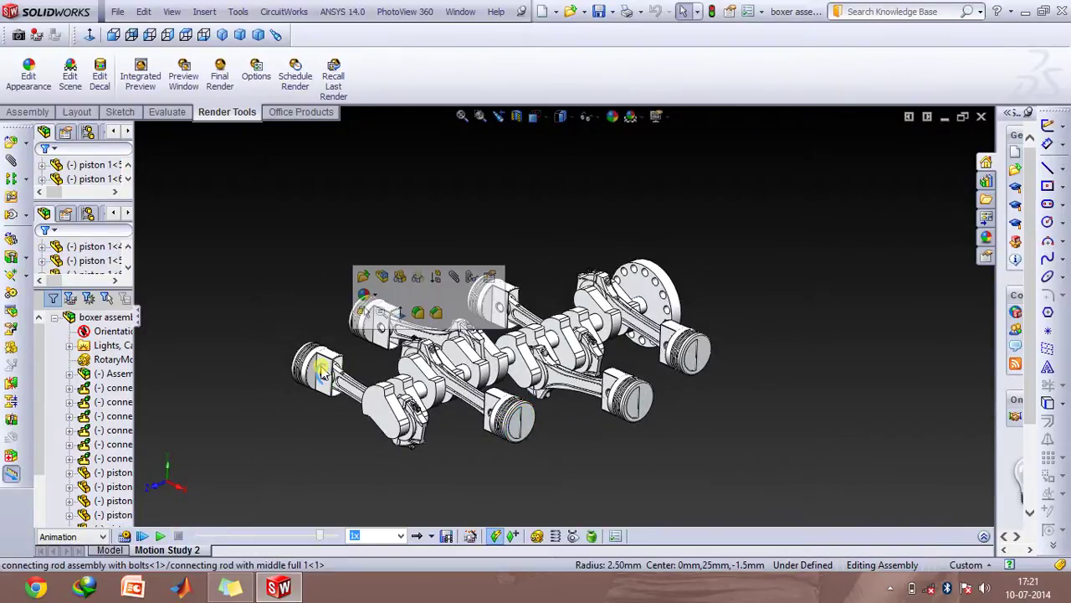
{"action": "left_click", "coordinate": [286, 395]}
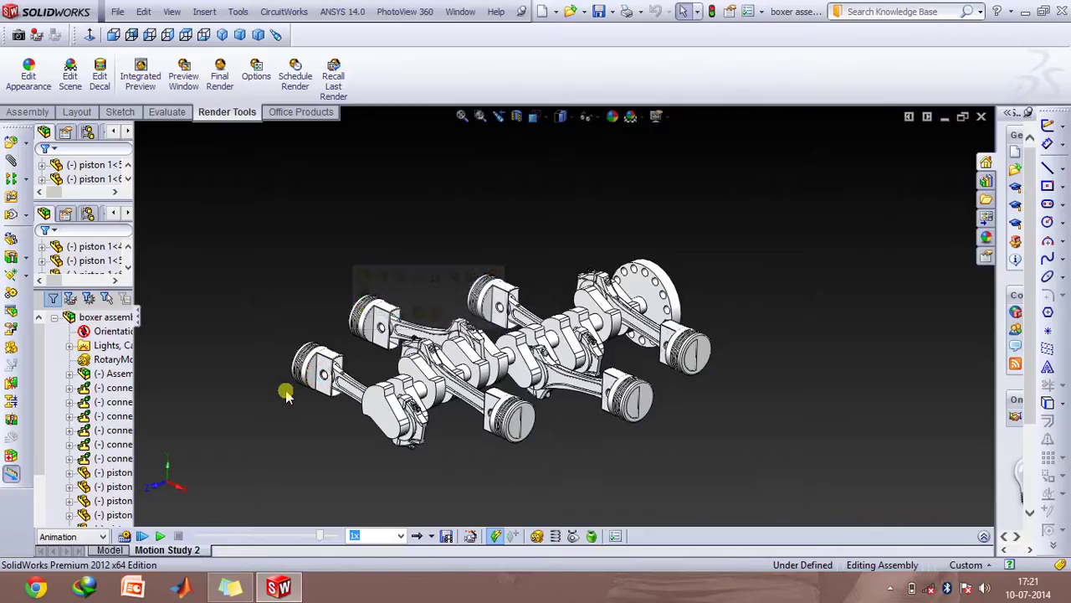
Replay Motion Study 2 and stop it with the crank and pistons in a new position.
{"action": "left_click", "coordinate": [160, 536]}
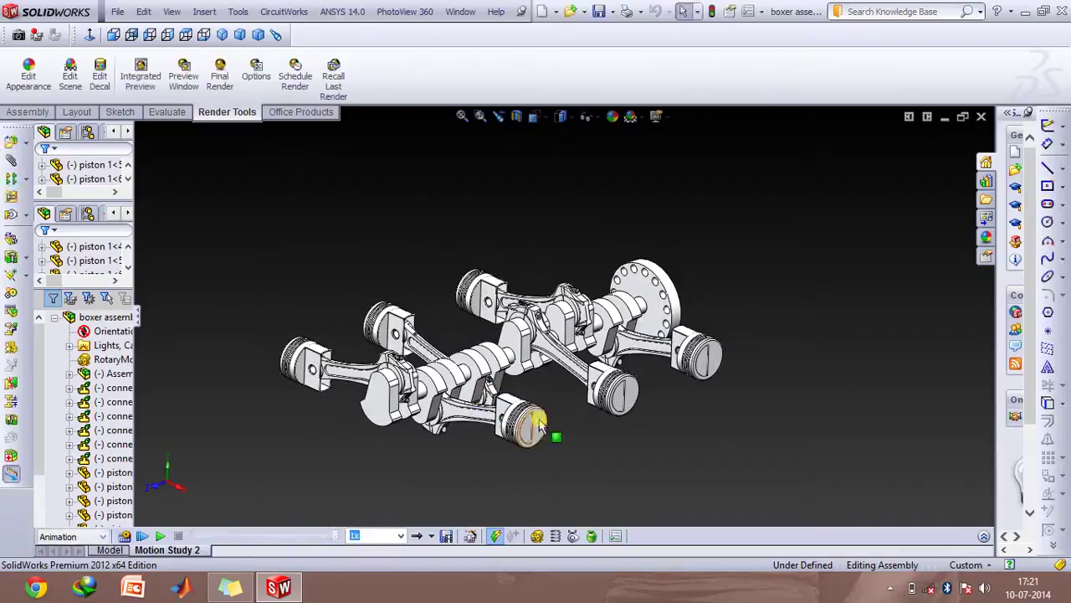
{"action": "left_click", "coordinate": [160, 536]}
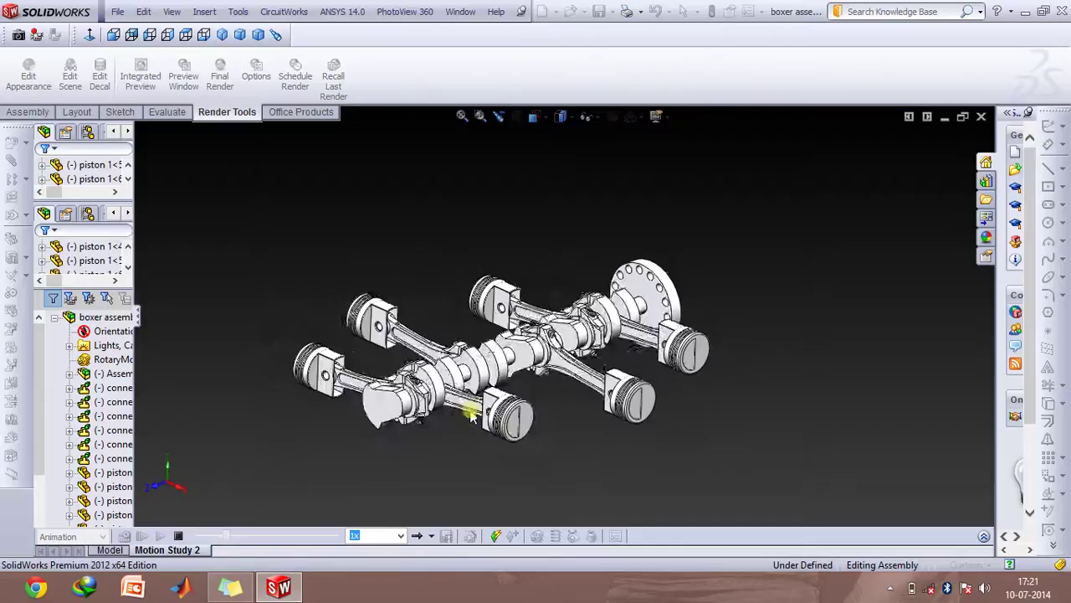
{"action": "left_click", "coordinate": [178, 537]}
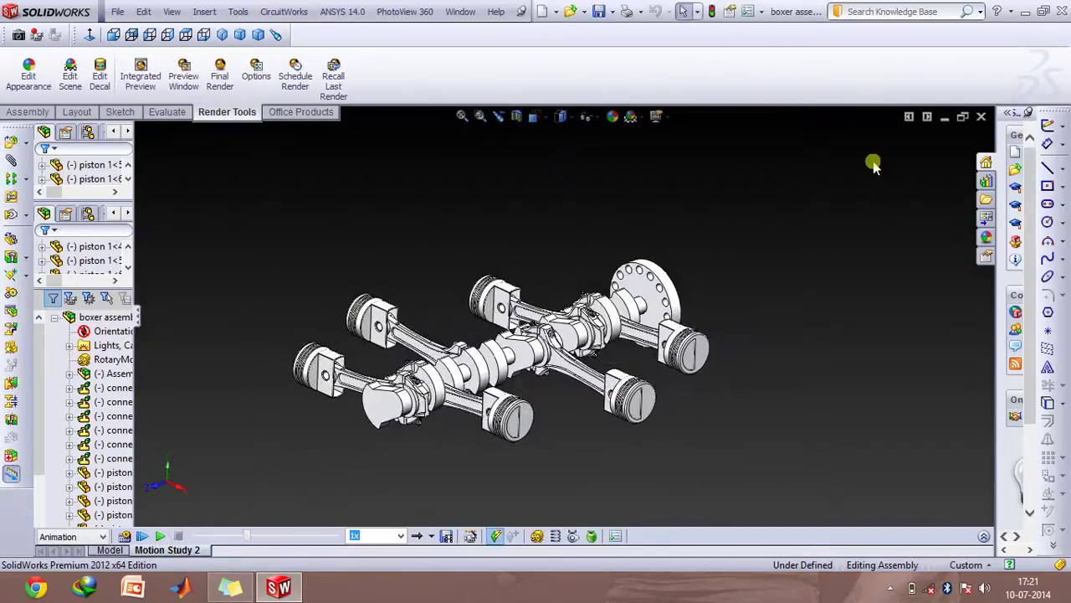
Switch to the V6 180 degrees assembly, then play and stop its Motion Study 1 from the start.
{"action": "left_click", "coordinate": [943, 120]}
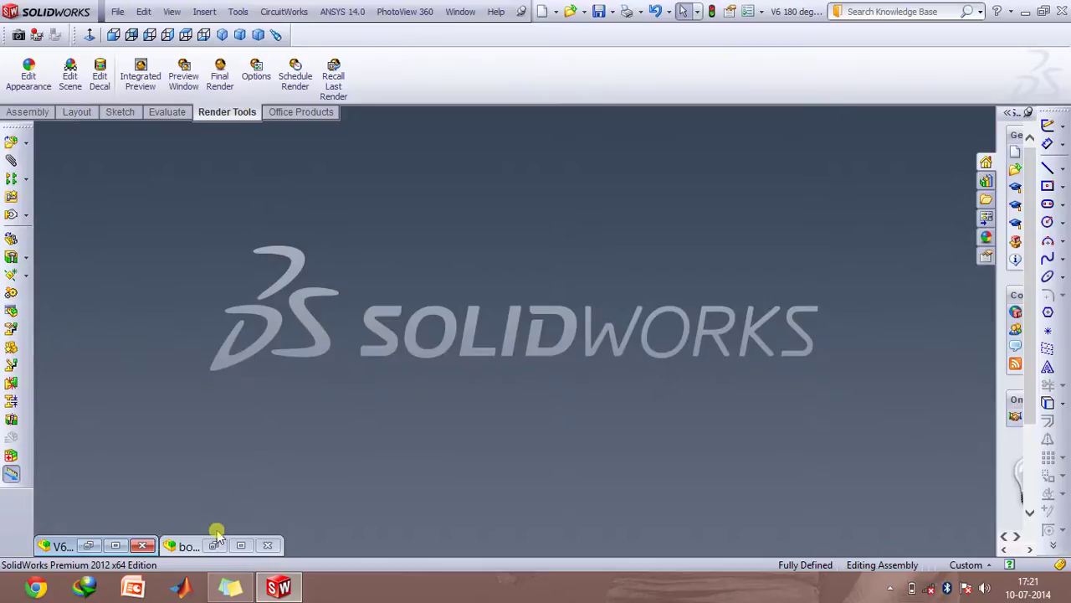
{"action": "left_click", "coordinate": [130, 545]}
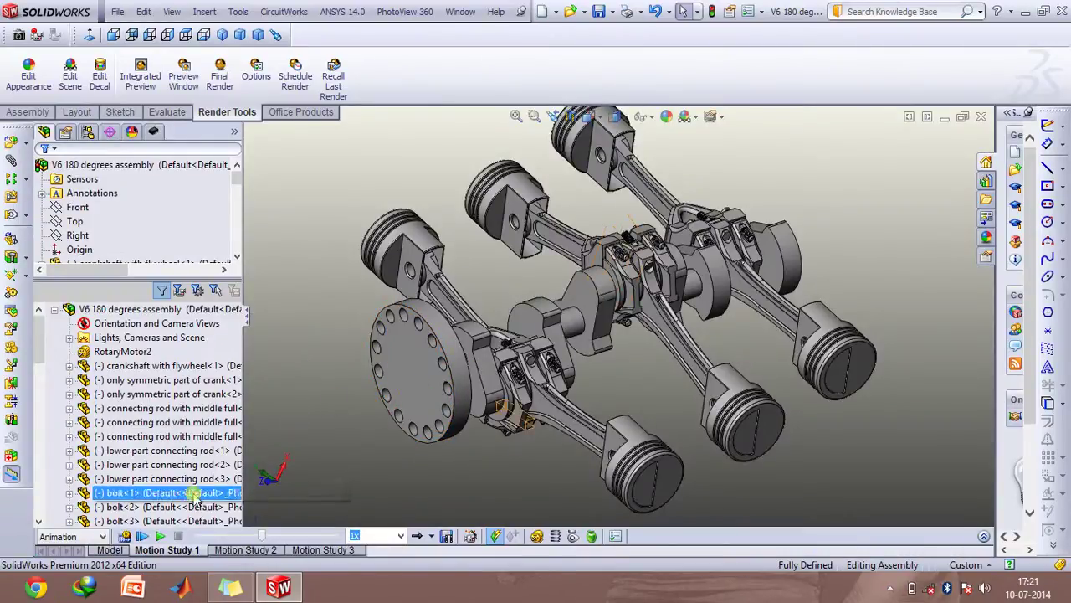
{"action": "left_click", "coordinate": [144, 536]}
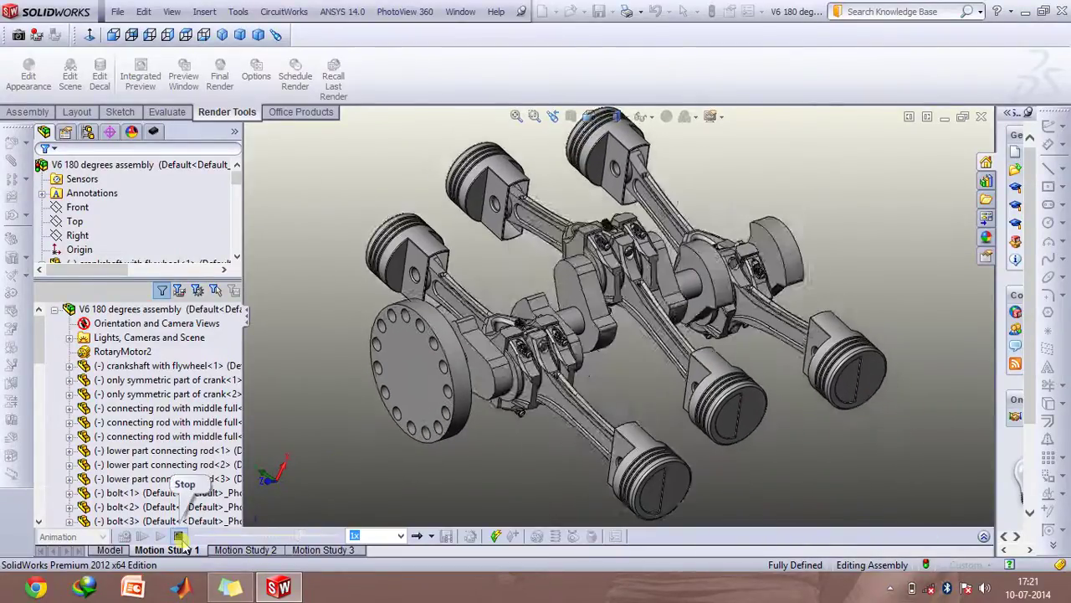
{"action": "left_click", "coordinate": [178, 536]}
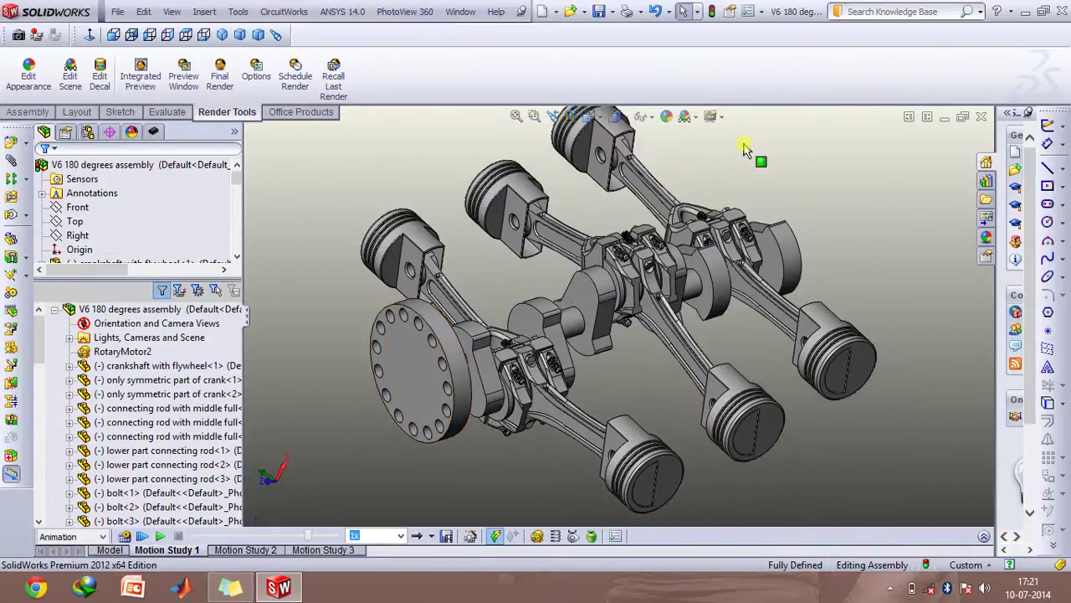
{"action": "left_click", "coordinate": [944, 117]}
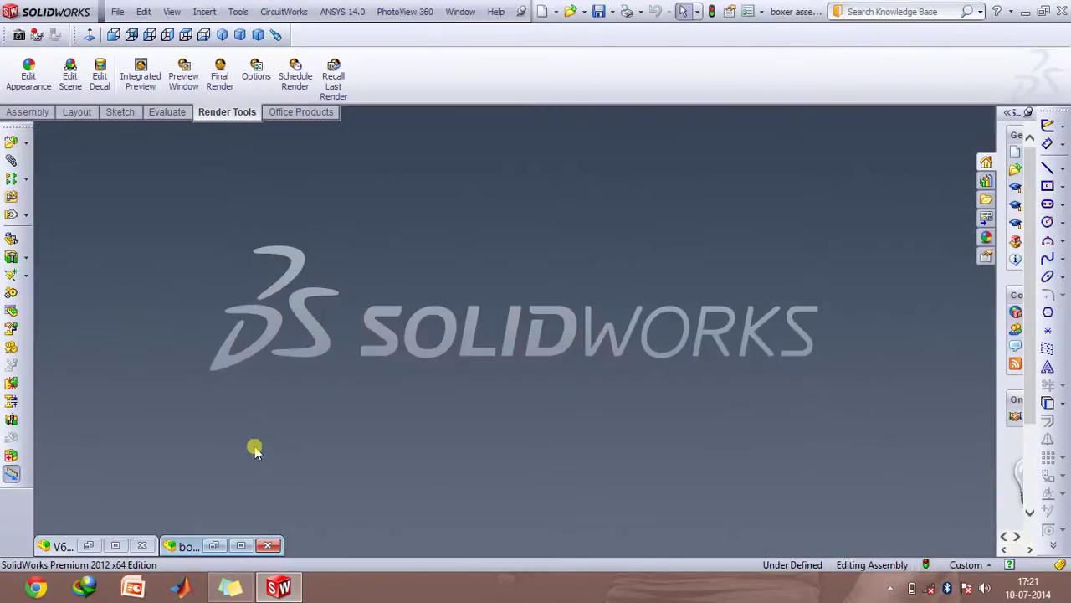
{"action": "left_click", "coordinate": [242, 545]}
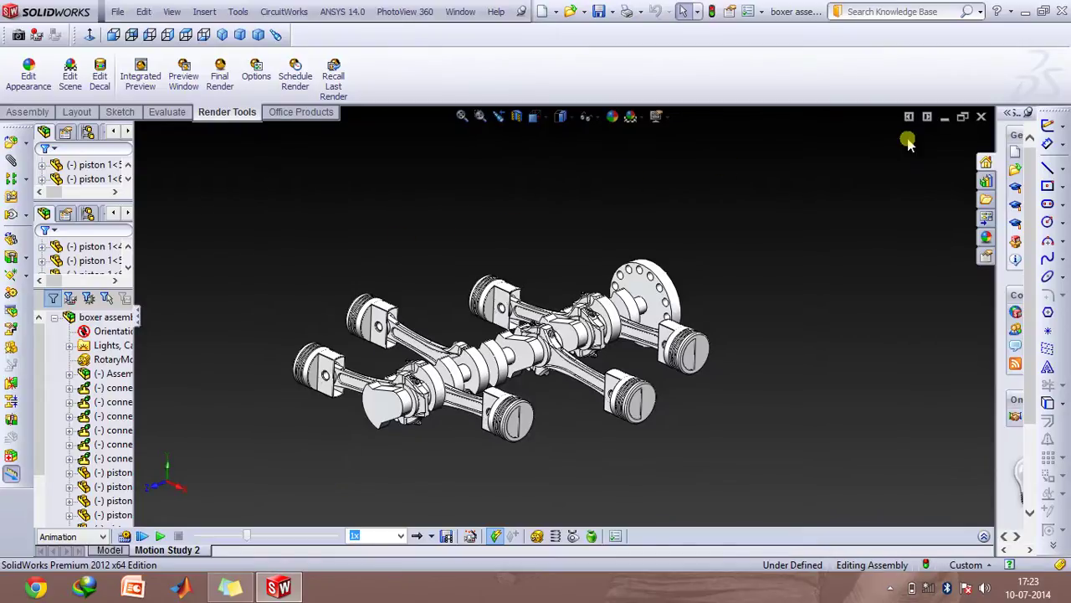
Switch back to the V6 180 degrees assembly and play Motion Study 2 from the start.
{"action": "left_click", "coordinate": [945, 117]}
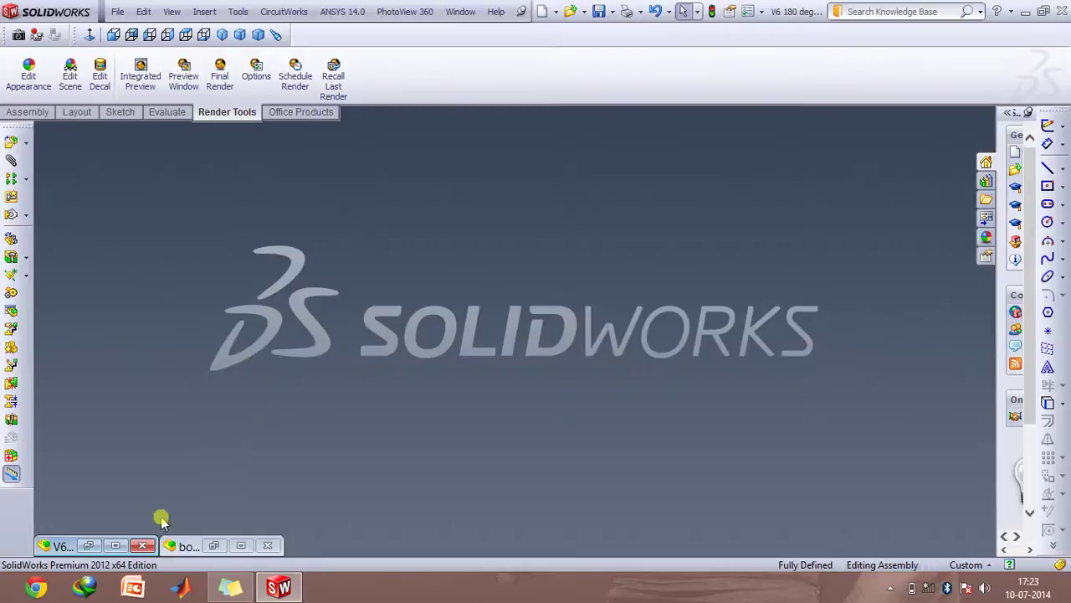
{"action": "left_click", "coordinate": [118, 544]}
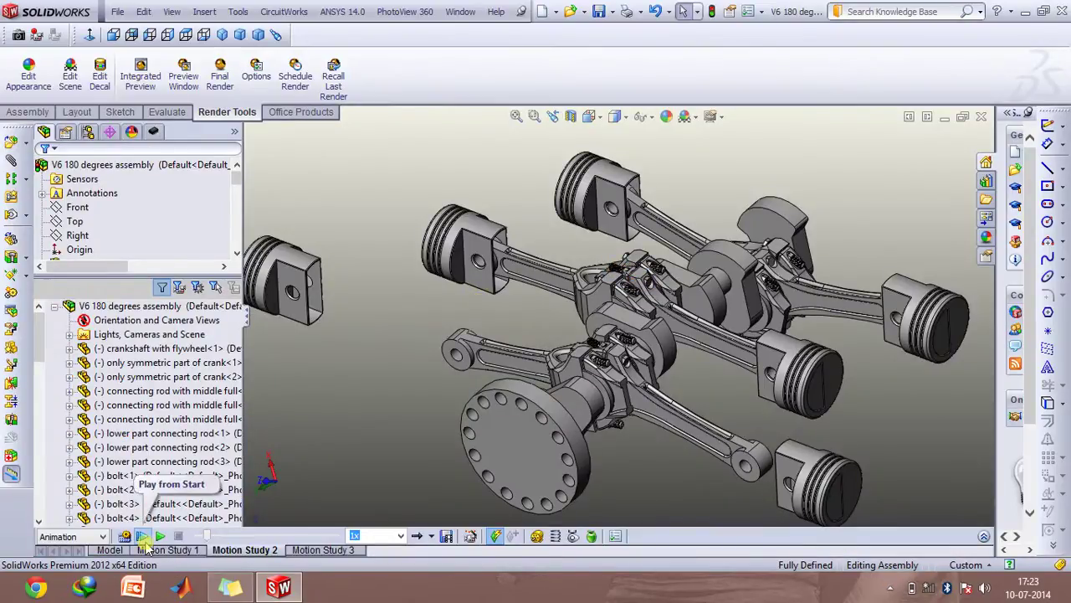
{"action": "left_click", "coordinate": [143, 537]}
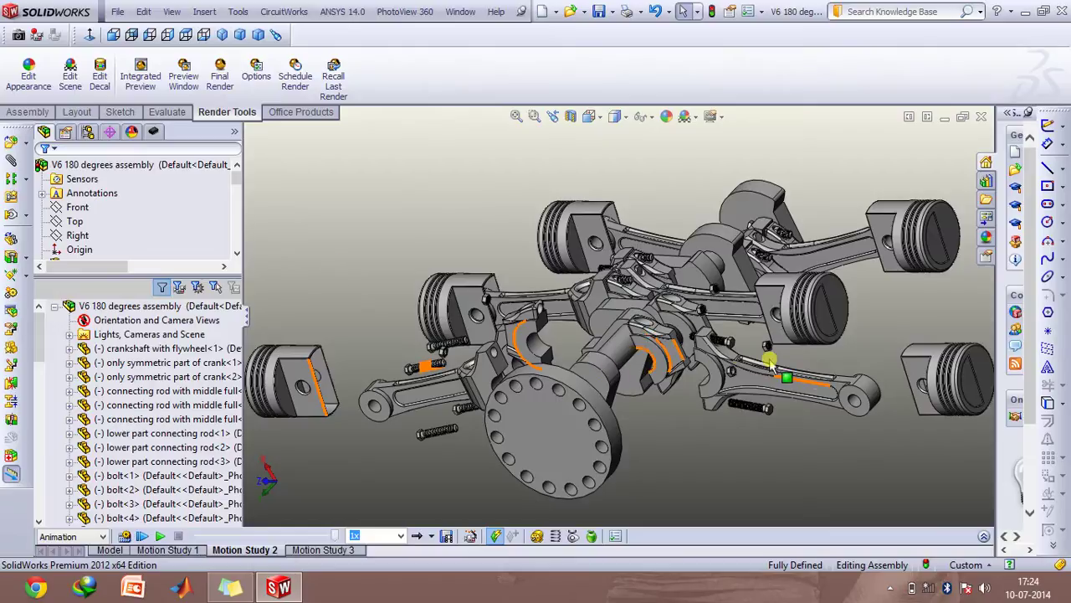
Select the detached right and left pistons and the loose bolt.
{"action": "left_click", "coordinate": [973, 402]}
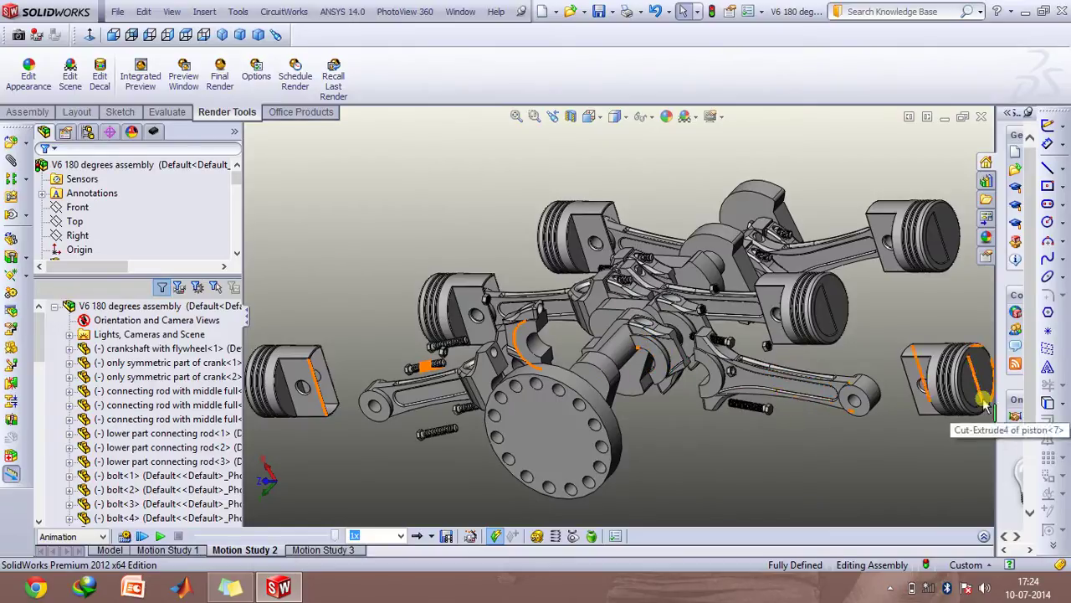
{"action": "left_click", "coordinate": [300, 371], "text": "ctrl"}
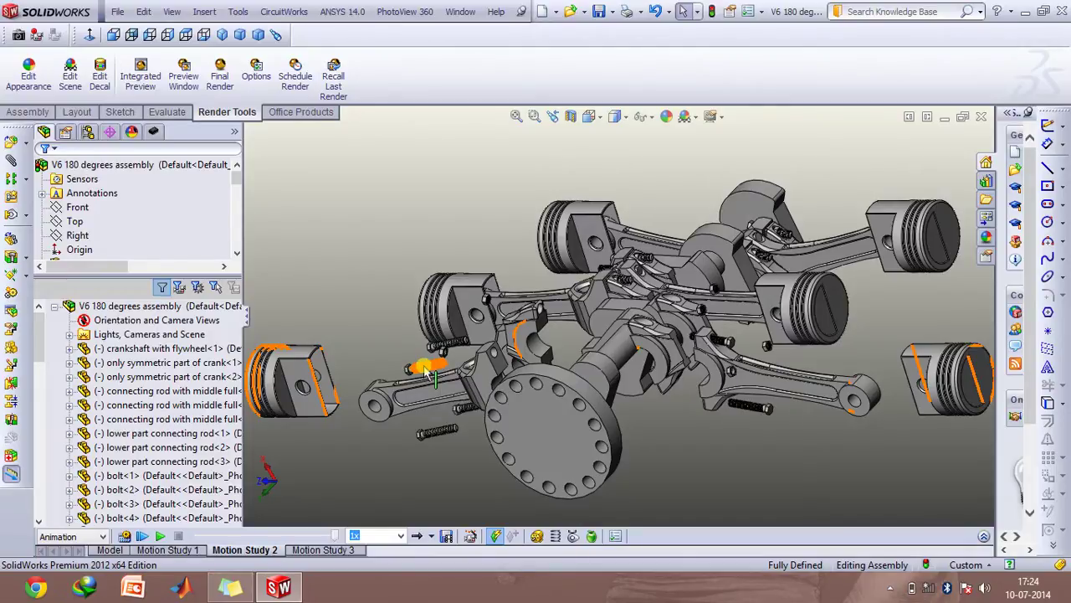
{"action": "left_click", "coordinate": [429, 375], "text": "ctrl"}
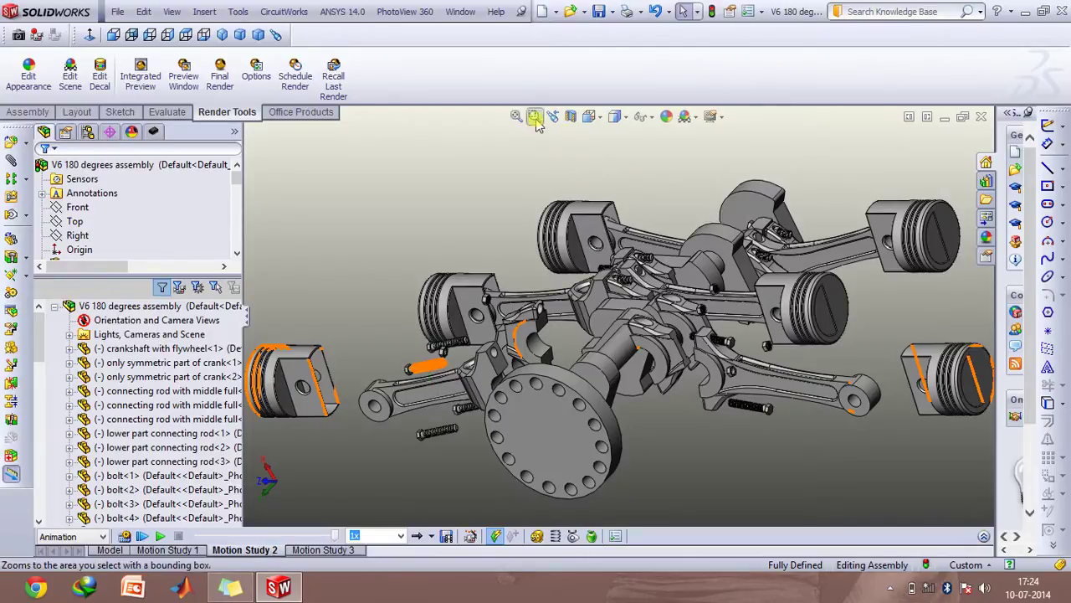
Return to the boxer assembly and turn on sketch visibility through Hide/Show Items.
{"action": "left_click", "coordinate": [944, 116]}
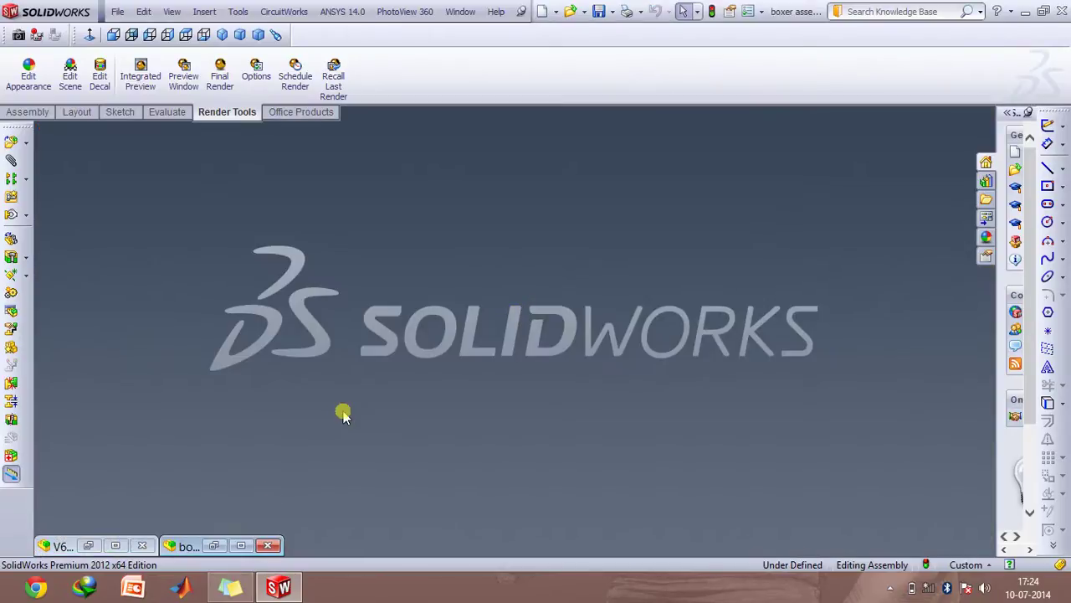
{"action": "left_click", "coordinate": [238, 545]}
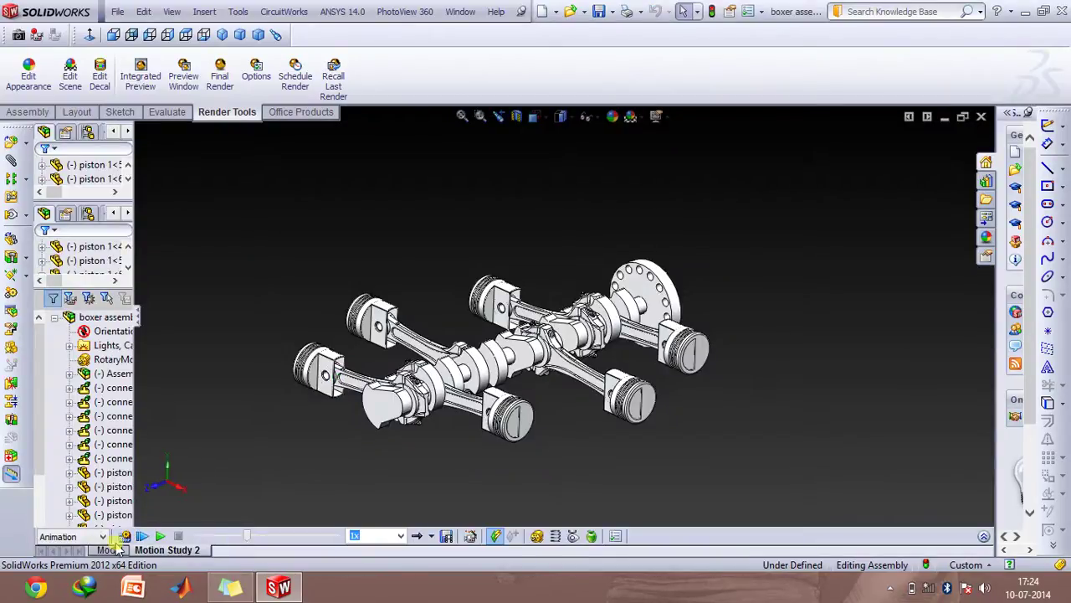
{"action": "left_click", "coordinate": [593, 122]}
{"action": "left_click", "coordinate": [598, 154]}
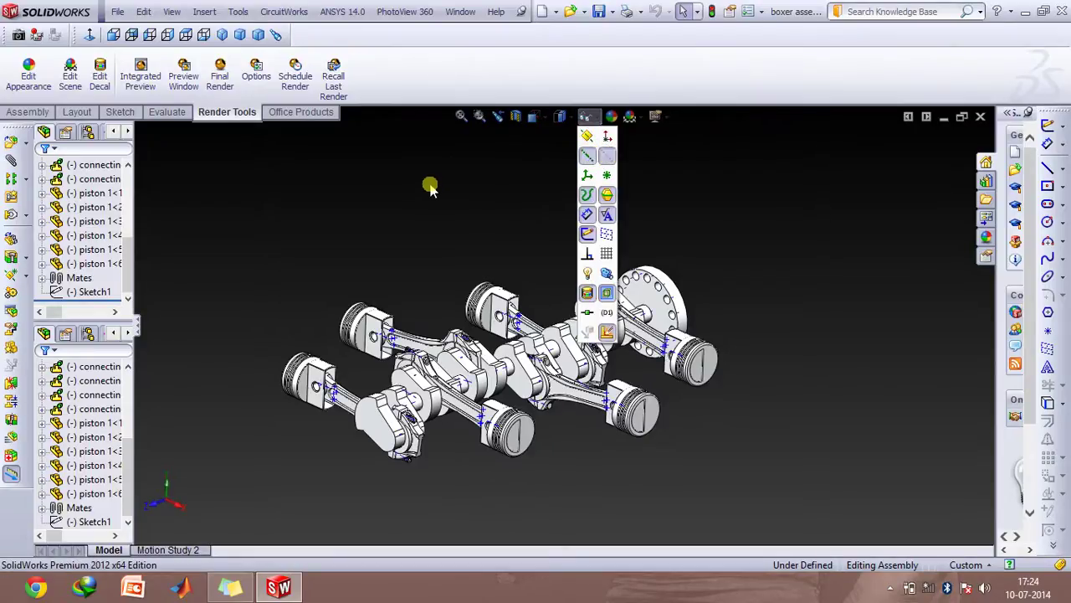
Zoom to an area around the crankshaft and connecting rods.
{"action": "left_click", "coordinate": [479, 115]}
{"action": "left_click_drag", "start_coordinate": [385, 306], "coordinate": [616, 460]}
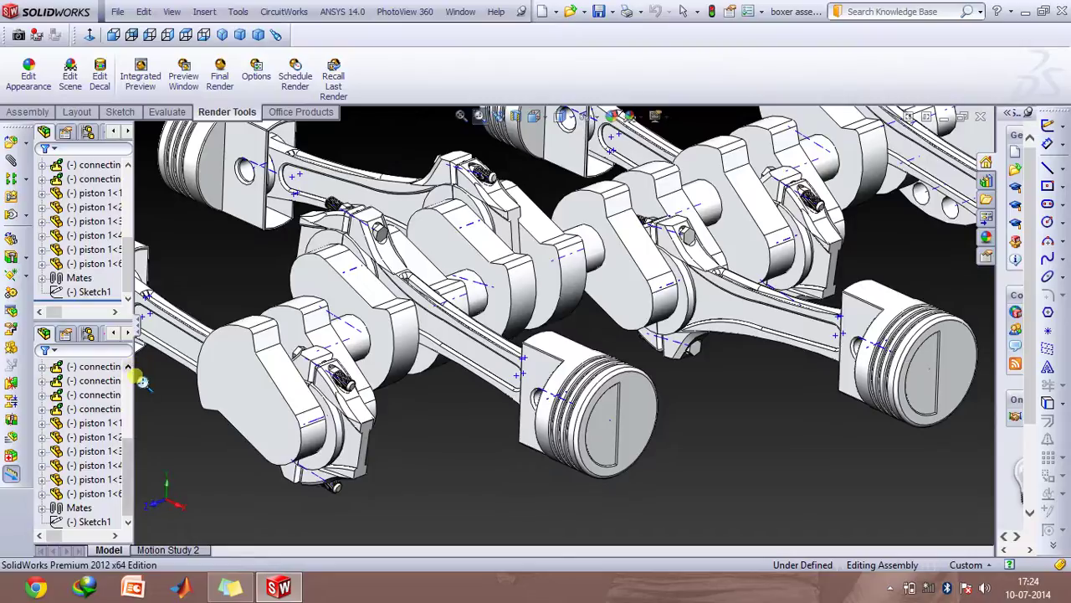
{"action": "scroll", "coordinate": [131, 381], "scroll_direction": "up", "scroll_amount": 10}
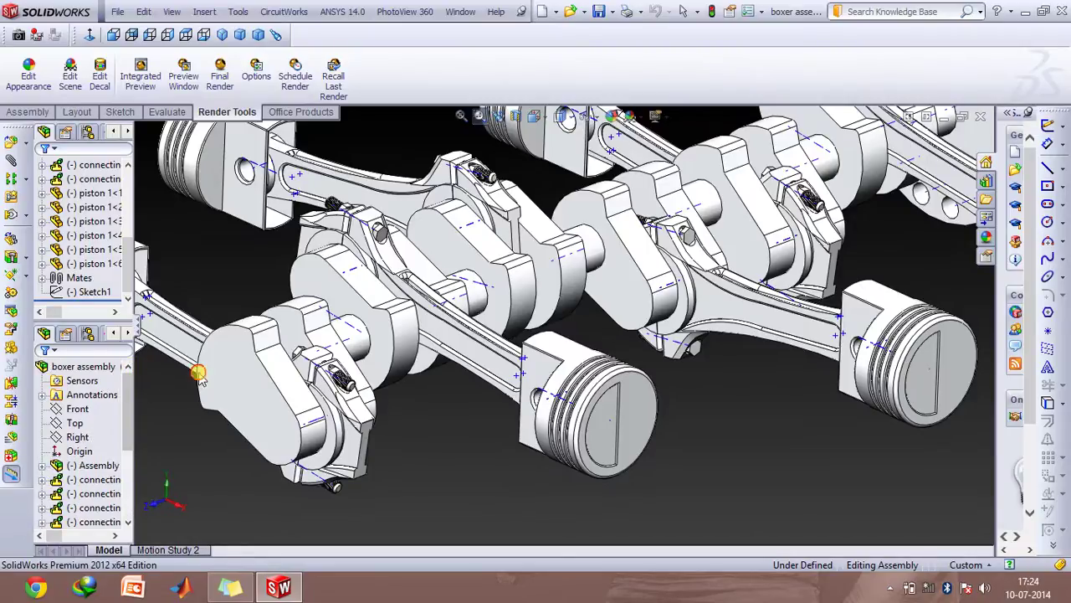
From the Assembly tab, start a Mate and cancel it without adding one.
{"action": "left_click", "coordinate": [31, 113]}
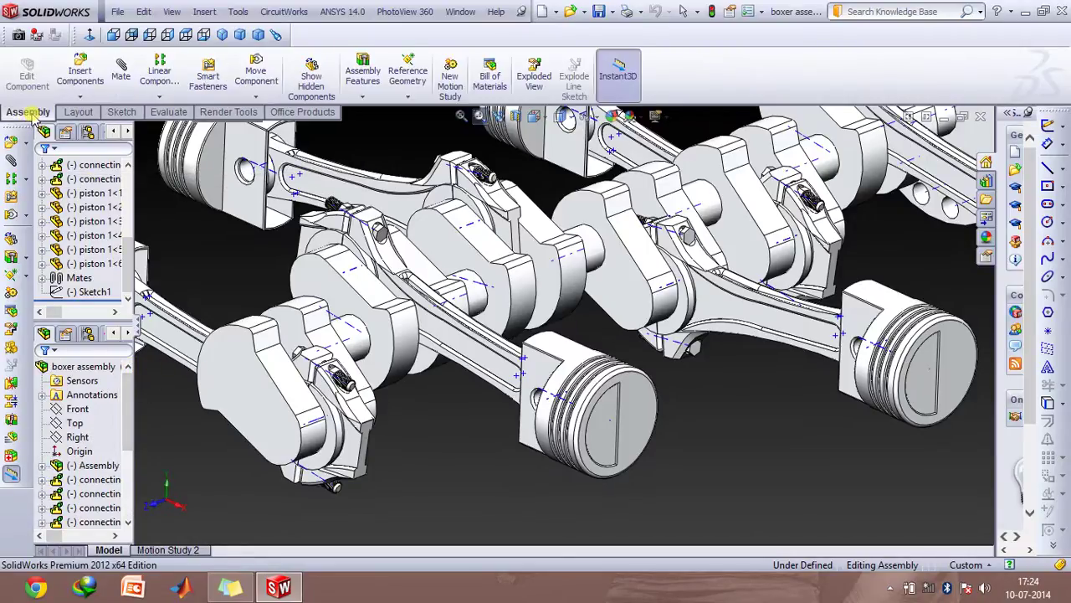
{"action": "left_click", "coordinate": [126, 91]}
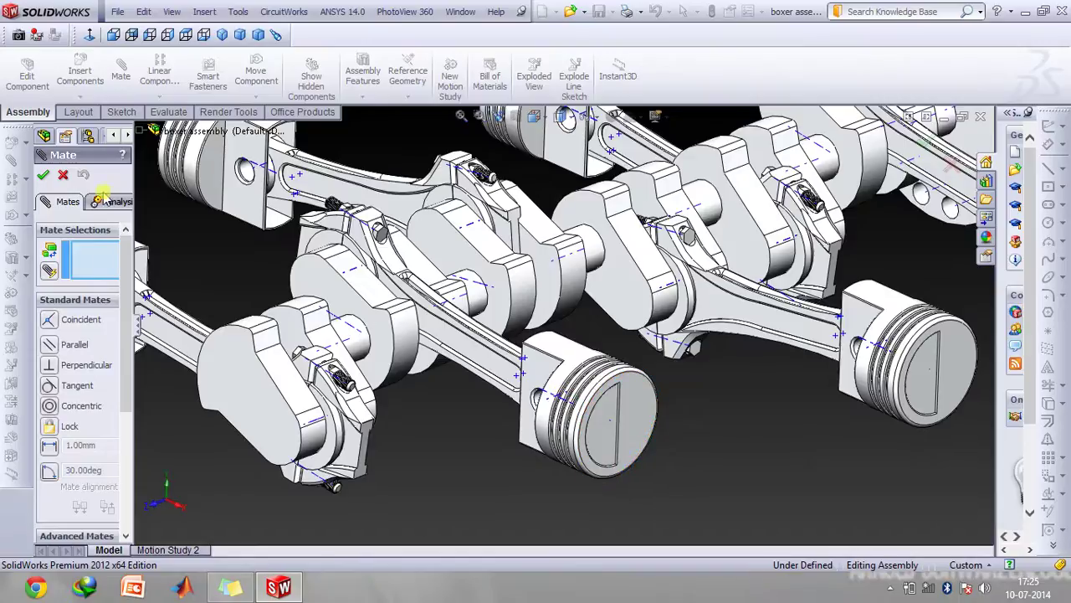
{"action": "left_click", "coordinate": [63, 174]}
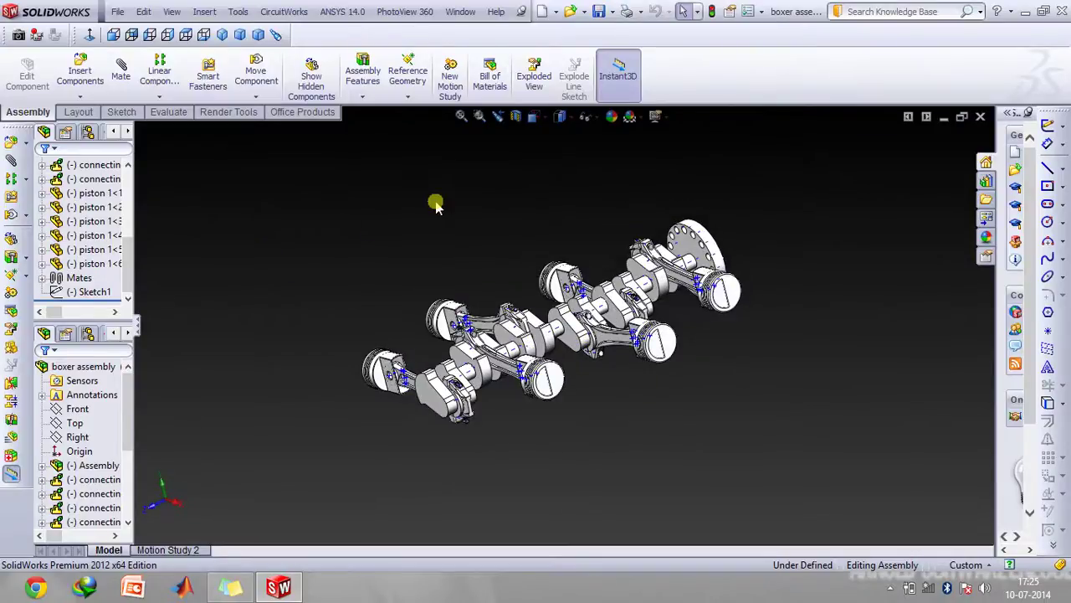
{"action": "left_click", "coordinate": [480, 116]}
Zoom into the engine and rotate the crankshaft by its flywheel so the pistons move.
{"action": "left_click_drag", "start_coordinate": [344, 198], "coordinate": [809, 404]}
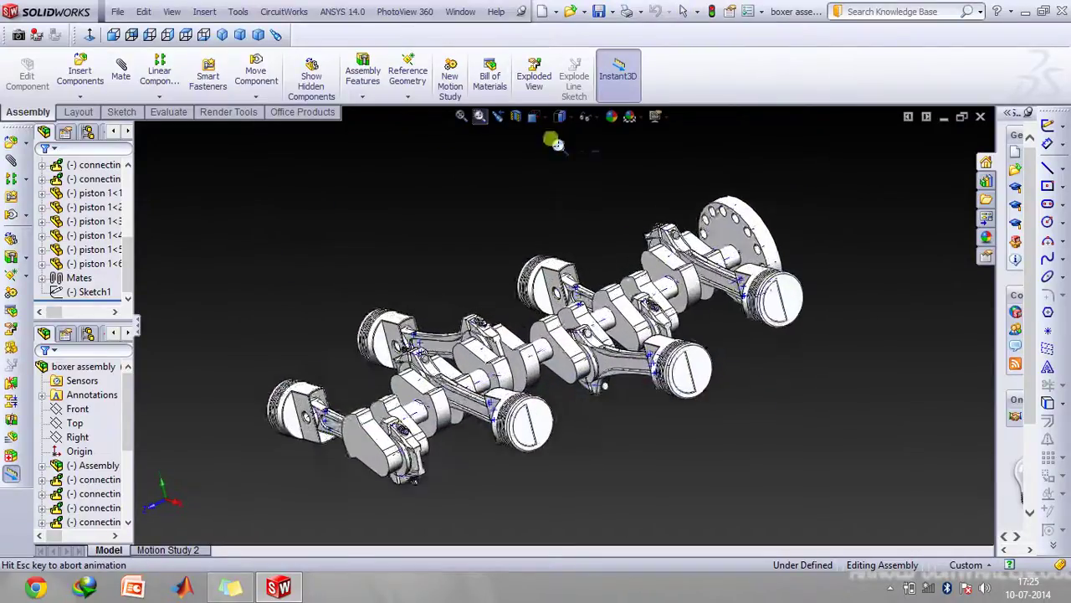
{"action": "left_click", "coordinate": [479, 117]}
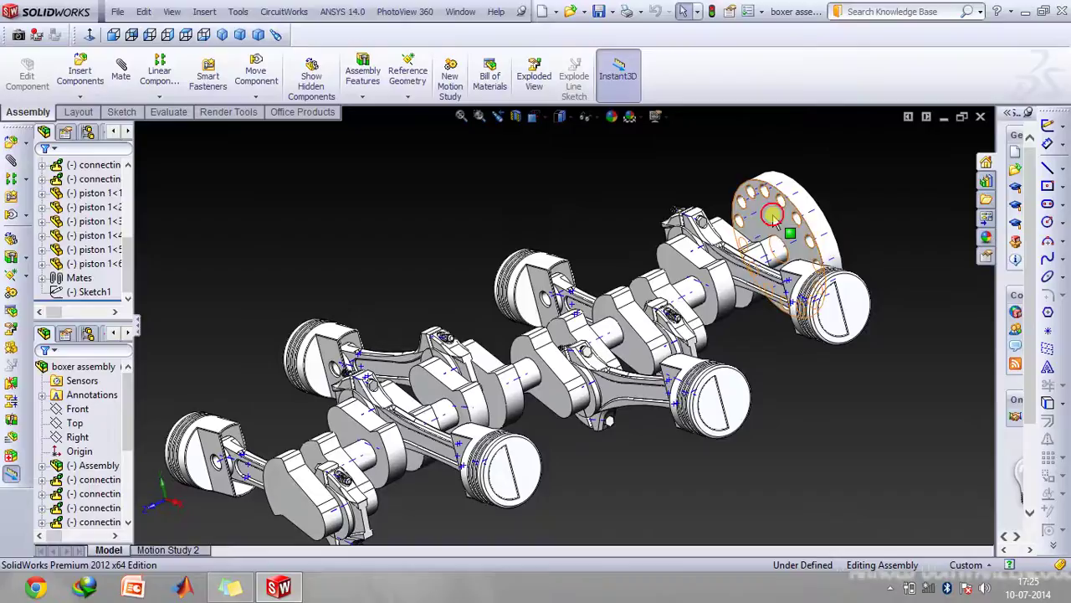
{"action": "left_click_drag", "start_coordinate": [771, 216], "coordinate": [597, 175]}
{"action": "key", "text": "Escape"}
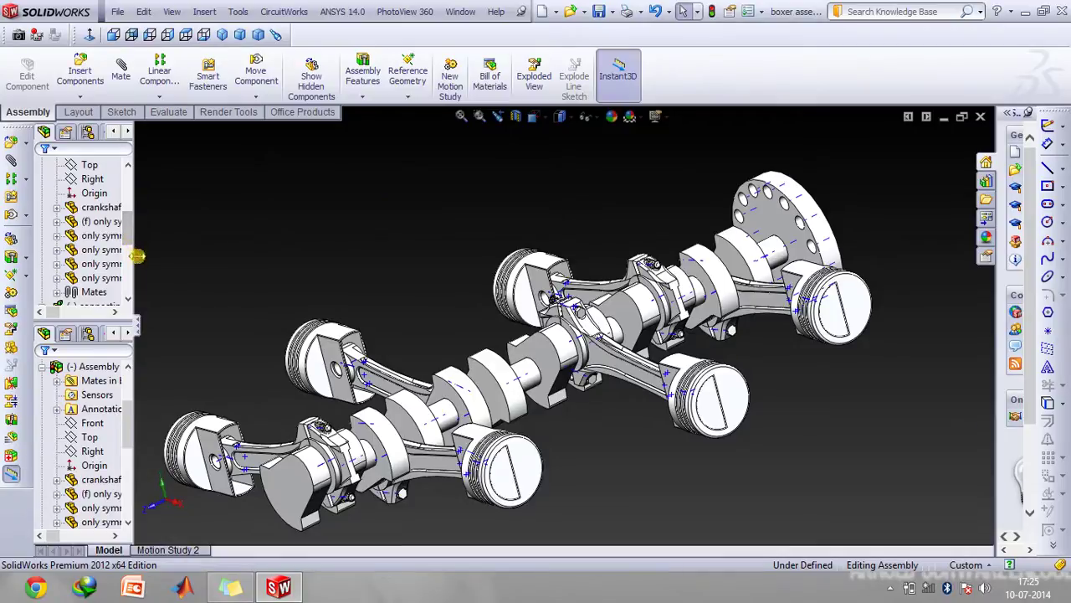
Widen the FeatureManager tree to show full part names, then select and deselect the Top plane.
{"action": "left_click_drag", "start_coordinate": [136, 254], "coordinate": [232, 259]}
{"action": "scroll", "coordinate": [193, 234], "scroll_direction": "up", "scroll_amount": 1}
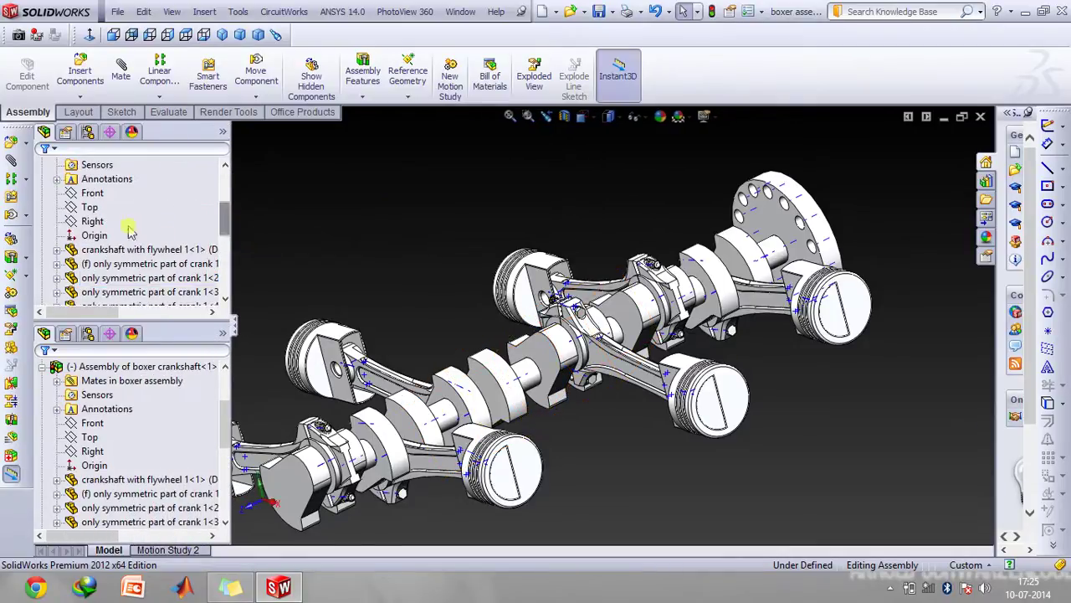
{"action": "left_click", "coordinate": [89, 206]}
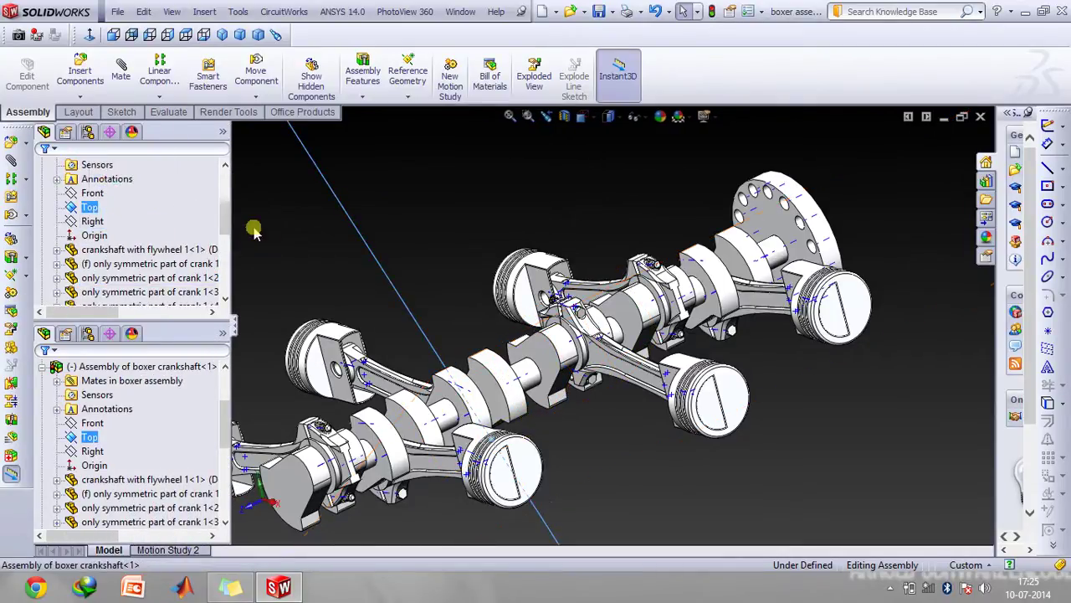
{"action": "left_click", "coordinate": [287, 241]}
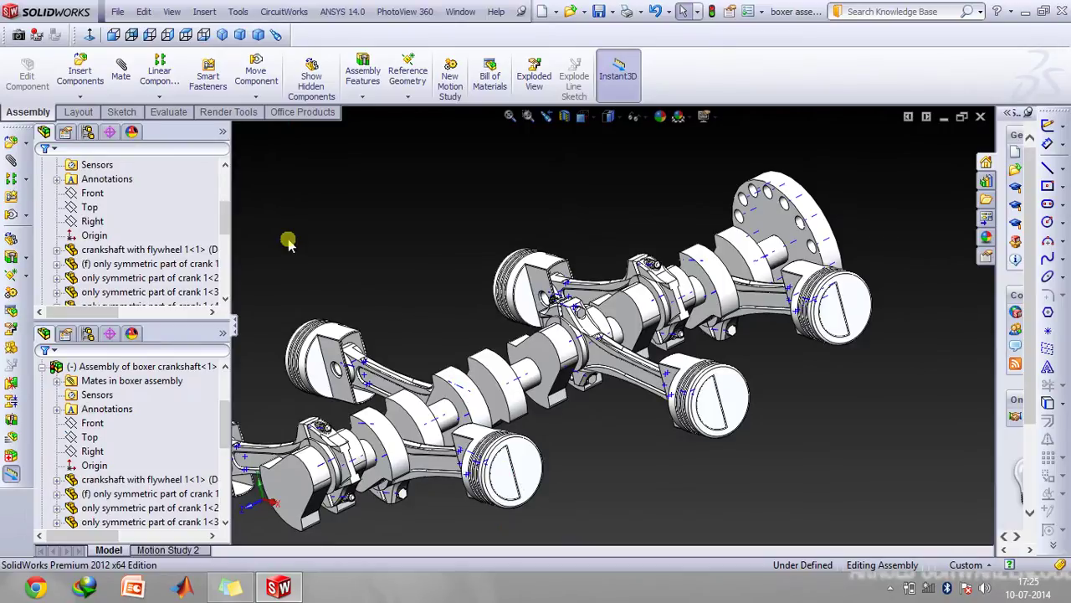
{"action": "left_click", "coordinate": [123, 73]}
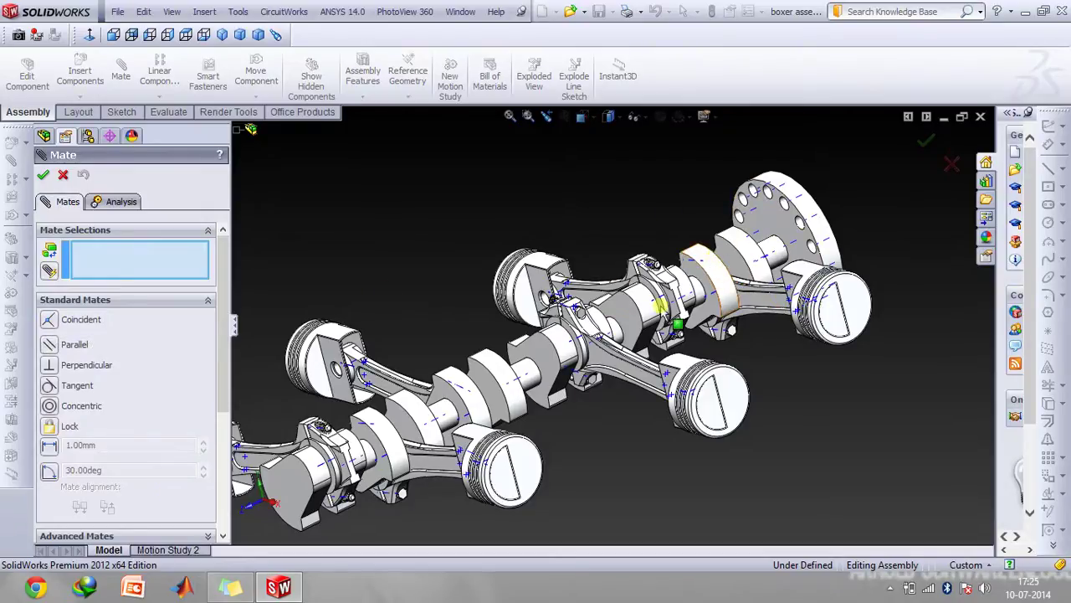
{"action": "key", "text": "Left"}
{"action": "key", "text": "Left"}
{"action": "key", "text": "Left"}
{"action": "key", "text": "Left"}
{"action": "key", "text": "Left"}
{"action": "key", "text": "Left"}
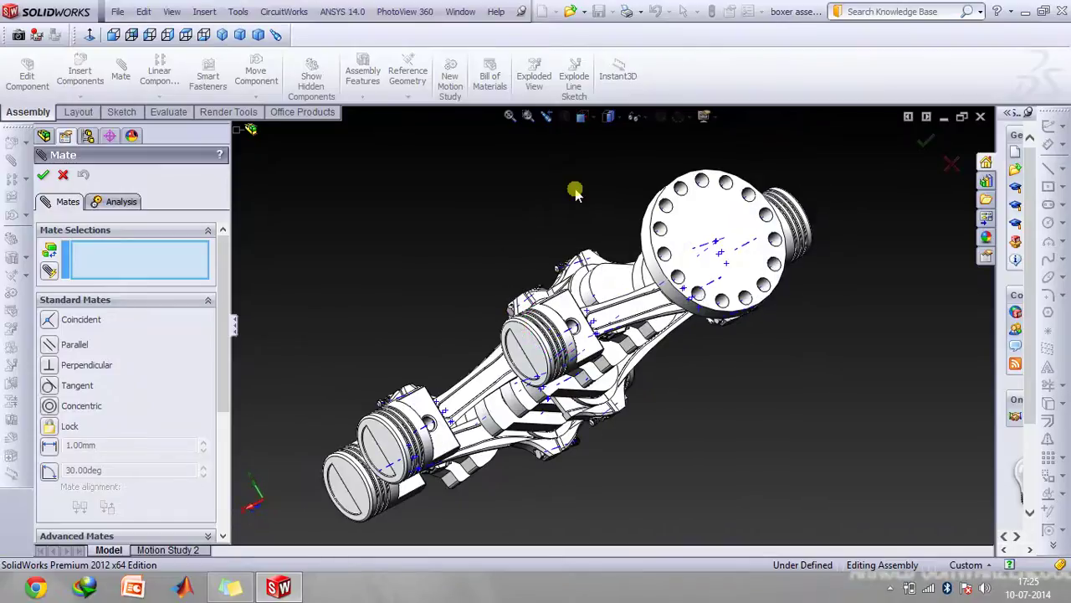
{"action": "left_click", "coordinate": [725, 220]}
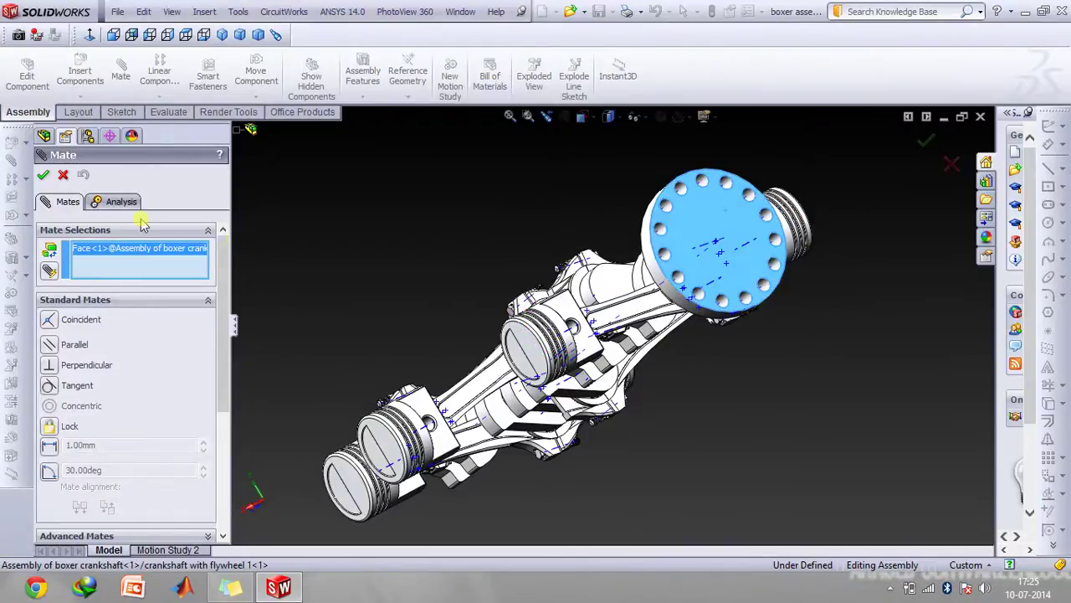
Cancel the open mate, spin the crankshaft by its flywheel, and rotate to an oblique side view.
{"action": "left_click", "coordinate": [63, 176]}
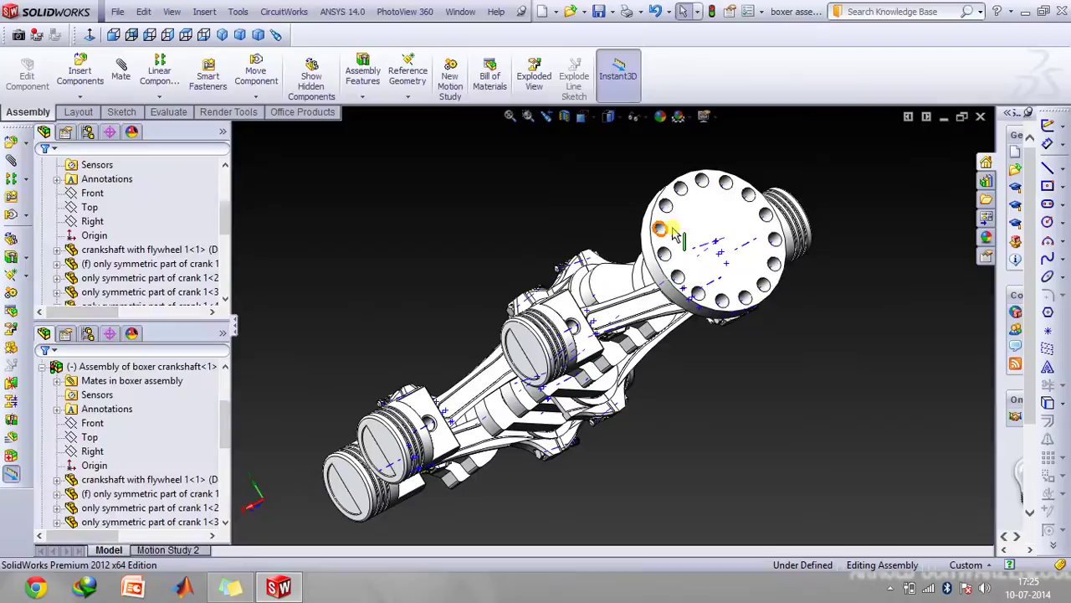
{"action": "left_click_drag", "start_coordinate": [739, 308], "coordinate": [513, 217]}
{"action": "key", "text": "Right"}
{"action": "key", "text": "Right"}
{"action": "key", "text": "Right"}
{"action": "key", "text": "Right"}
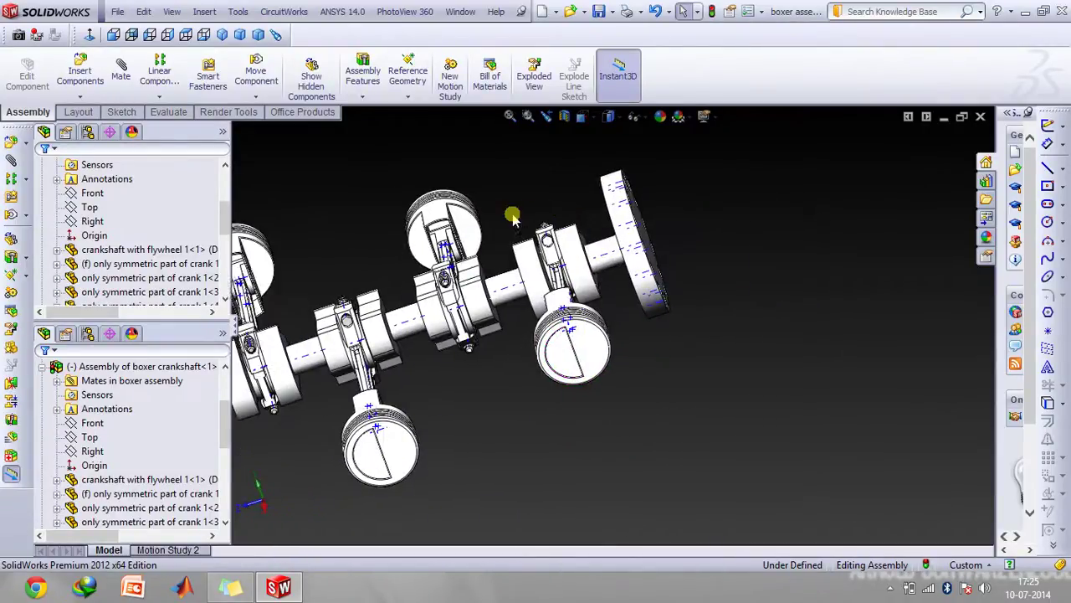
{"action": "key", "text": "Right"}
{"action": "key", "text": "Right"}
{"action": "key", "text": "Right"}
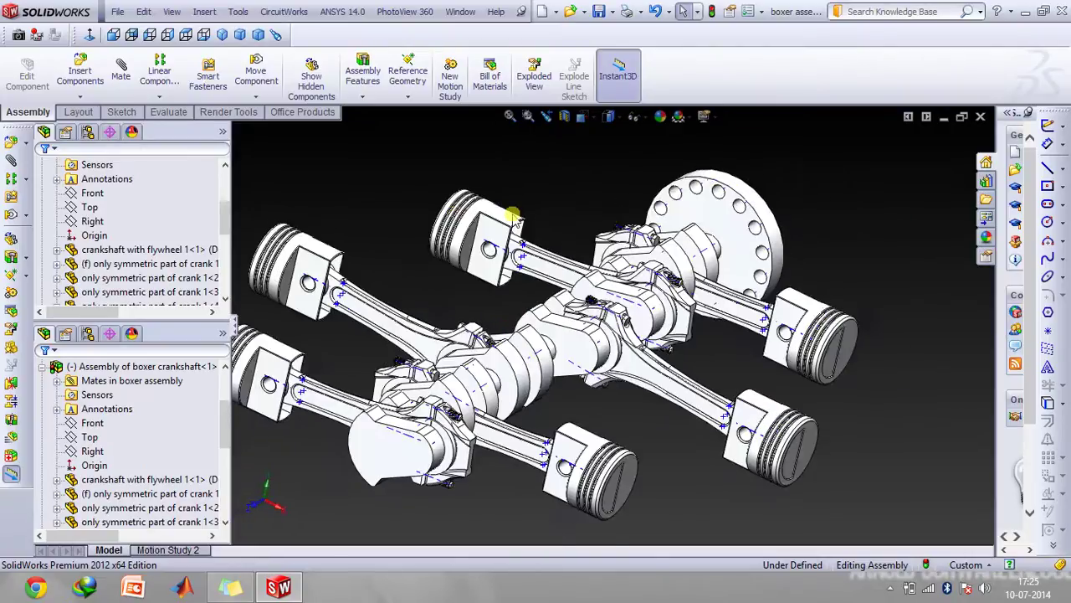
{"action": "key", "text": "Right"}
{"action": "key", "text": "Right"}
{"action": "key", "text": "Right"}
{"action": "key", "text": "Right"}
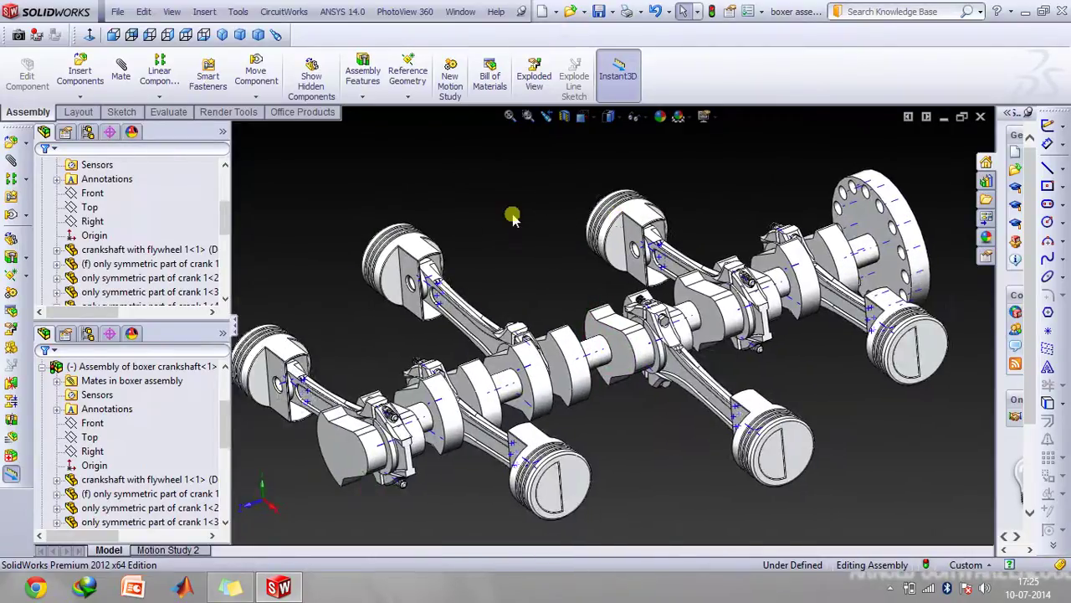
Zoom in on the front-left crank bolt, cancel a trial mate, and select crankshaft with flywheel 1<1>.
{"action": "left_click", "coordinate": [528, 115]}
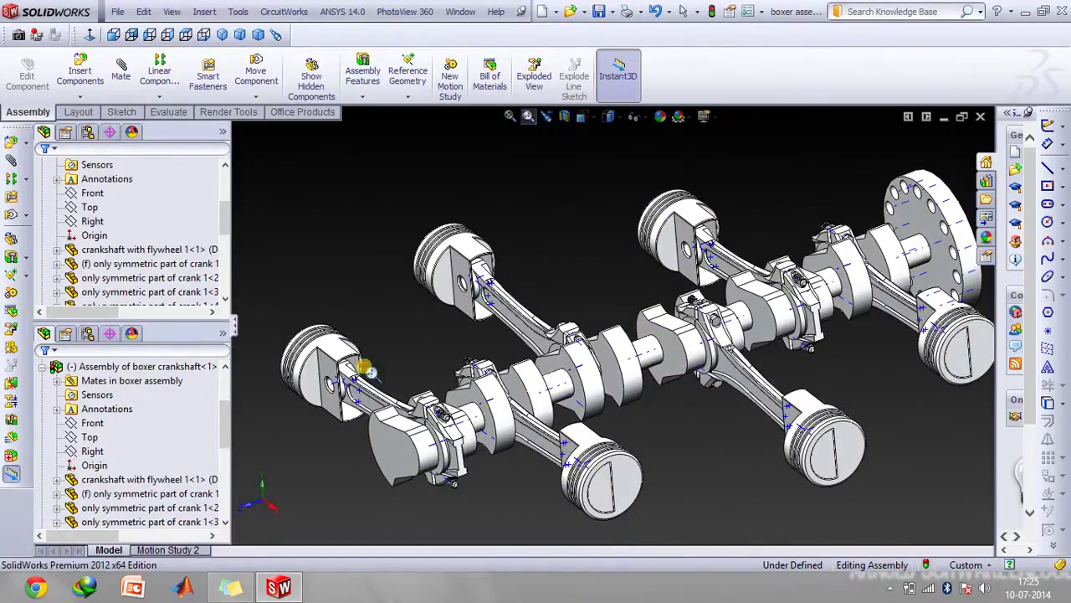
{"action": "left_click_drag", "start_coordinate": [360, 360], "coordinate": [549, 445]}
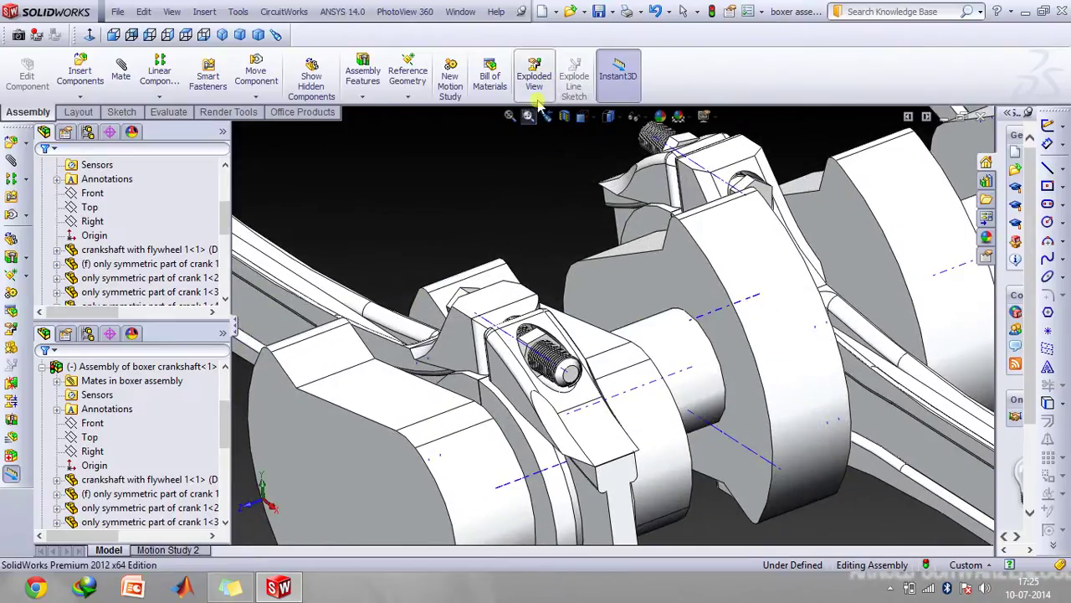
{"action": "left_click", "coordinate": [528, 115]}
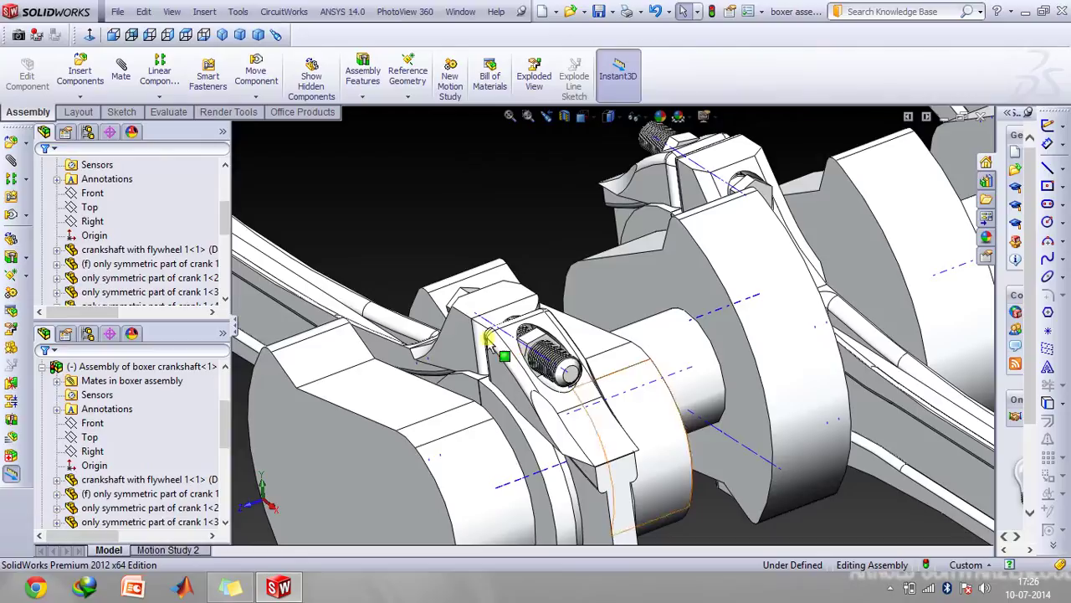
{"action": "scroll", "coordinate": [513, 342], "scroll_direction": "down", "scroll_amount": 2}
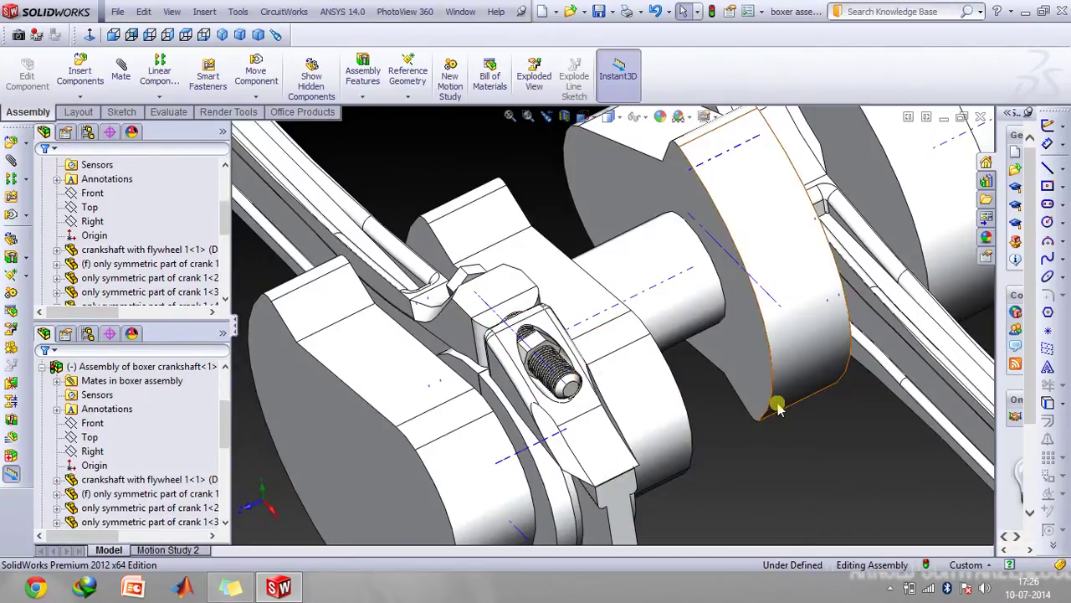
{"action": "left_click", "coordinate": [121, 72]}
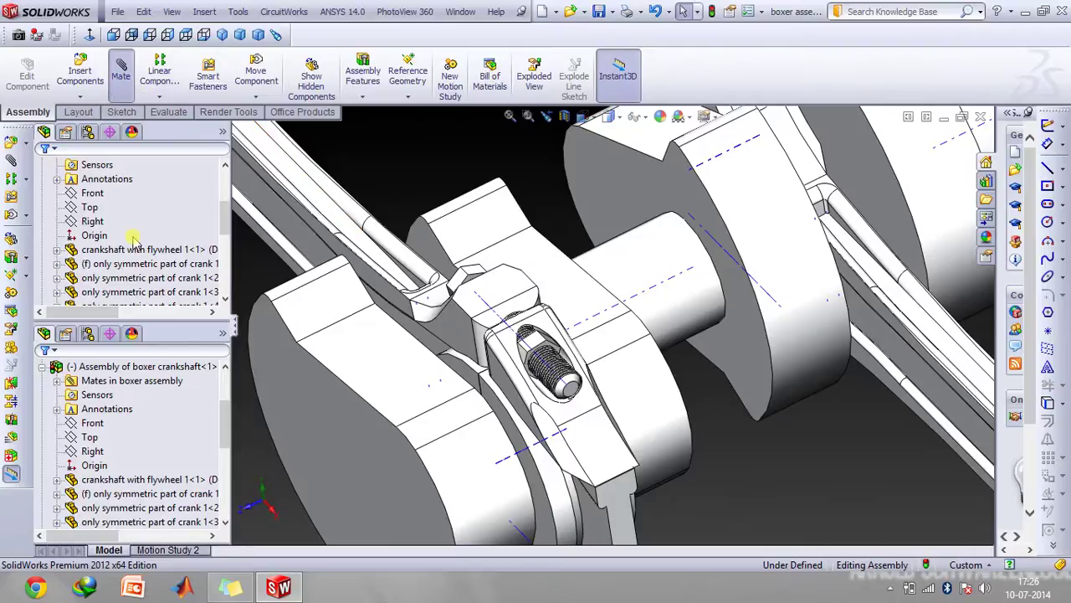
{"action": "left_click", "coordinate": [72, 175]}
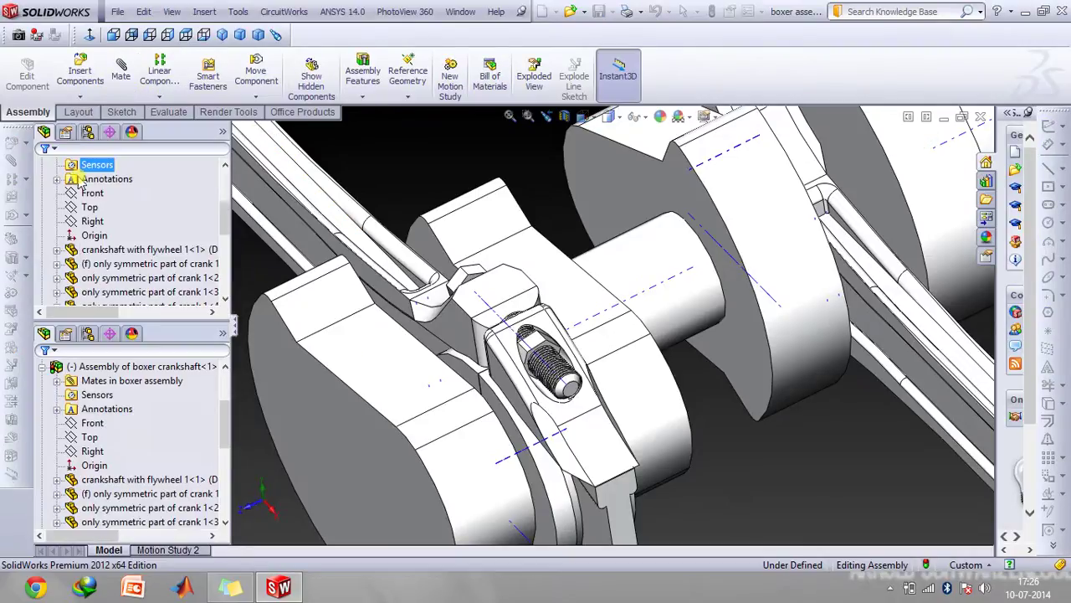
{"action": "left_click", "coordinate": [142, 250]}
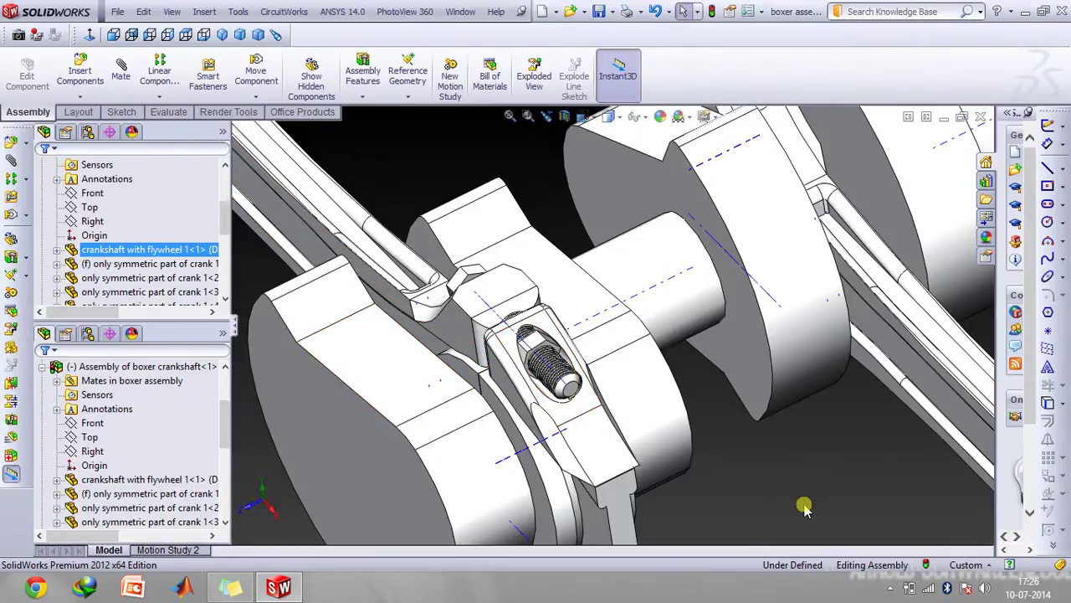
Zoom to fit the whole crankshaft assembly and review the Hide/Show Items options.
{"action": "key", "text": "f"}
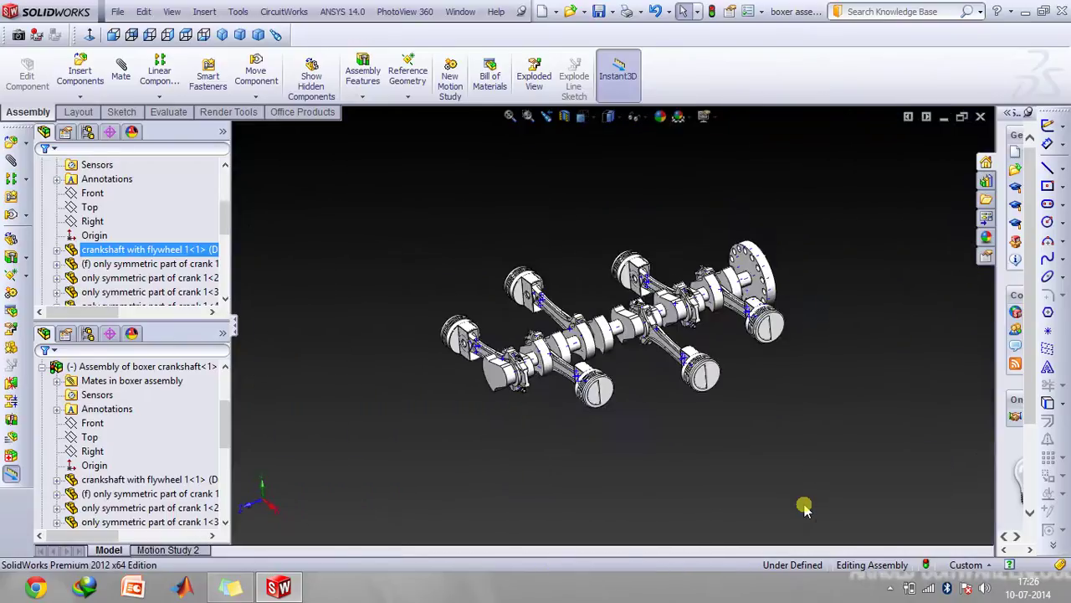
{"action": "left_click", "coordinate": [637, 120]}
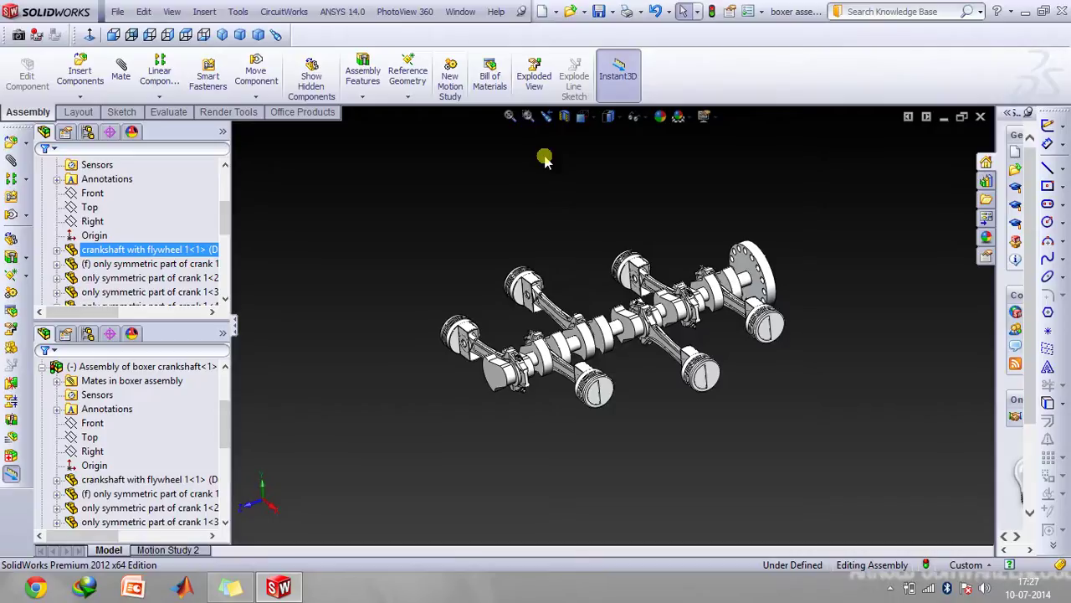
{"action": "left_click", "coordinate": [529, 116]}
{"action": "left_click_drag", "start_coordinate": [371, 167], "coordinate": [837, 456]}
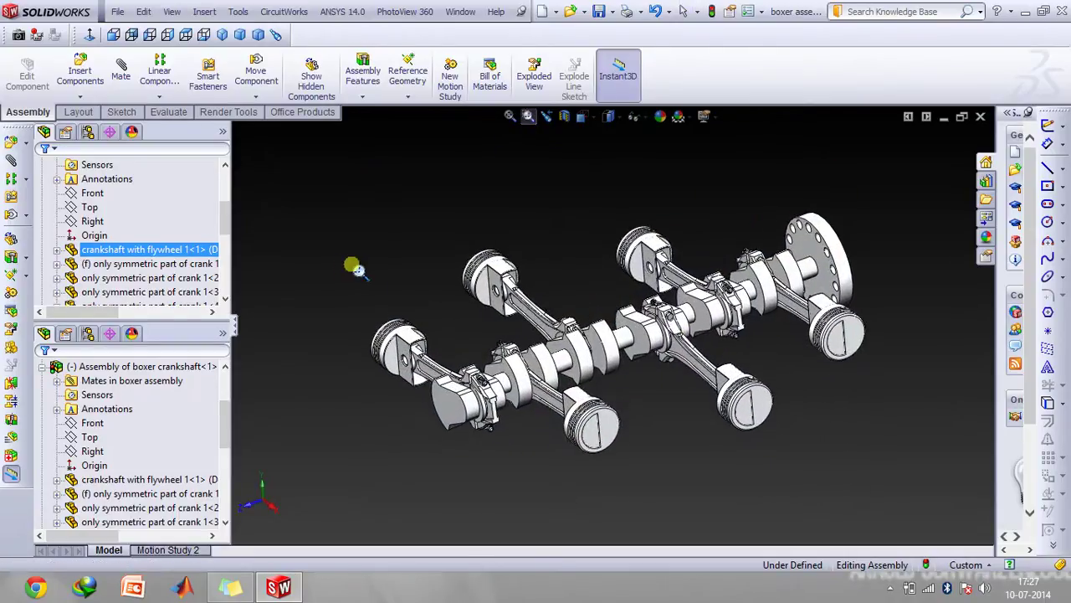
{"action": "left_click_drag", "start_coordinate": [349, 265], "coordinate": [772, 492]}
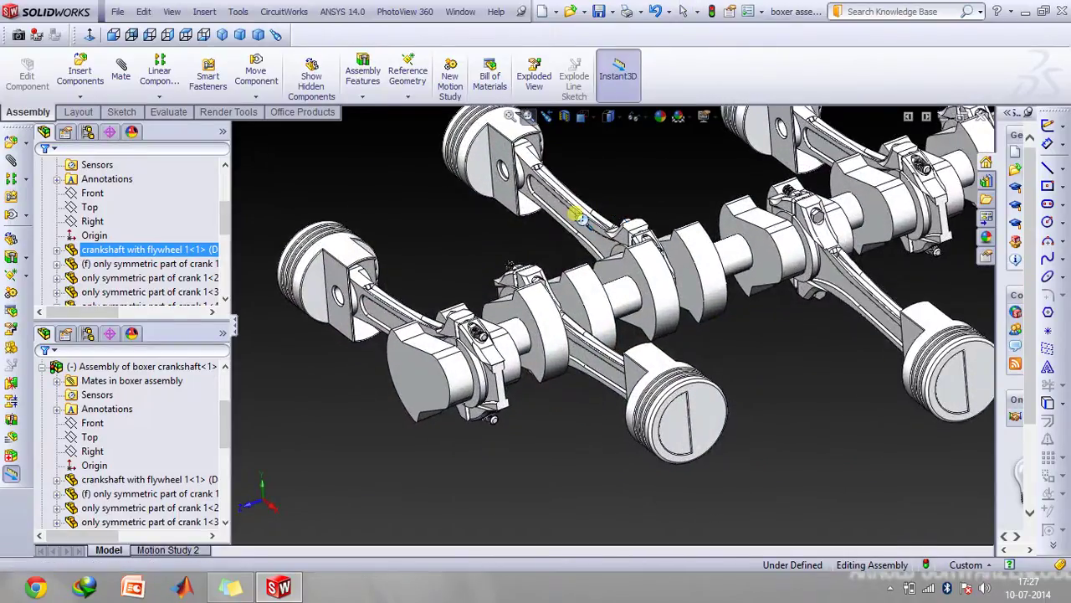
{"action": "key", "text": "ctrl+shift+z"}
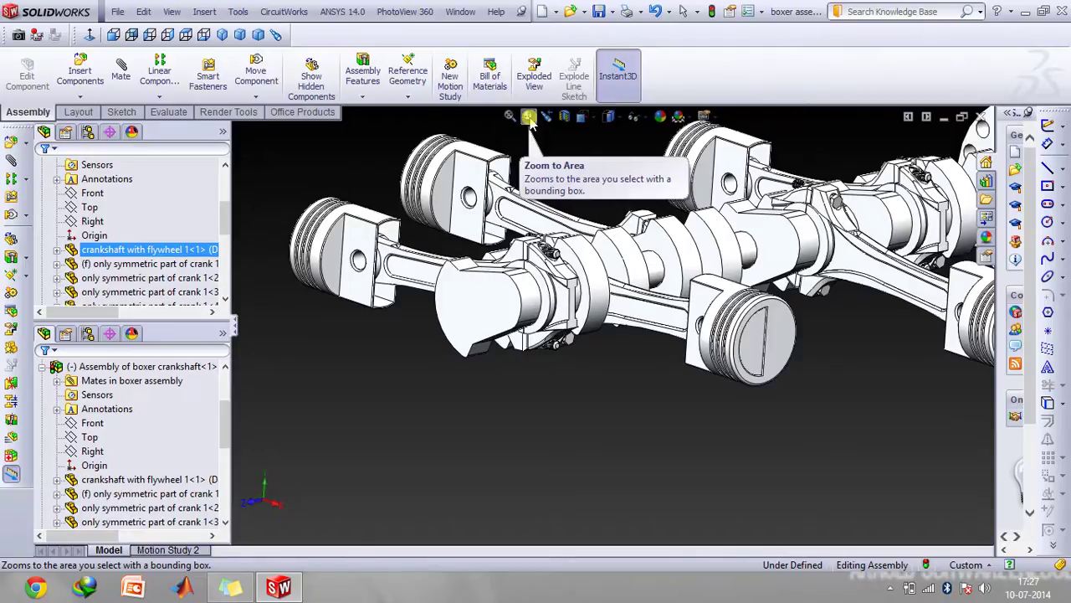
{"action": "left_click", "coordinate": [529, 117]}
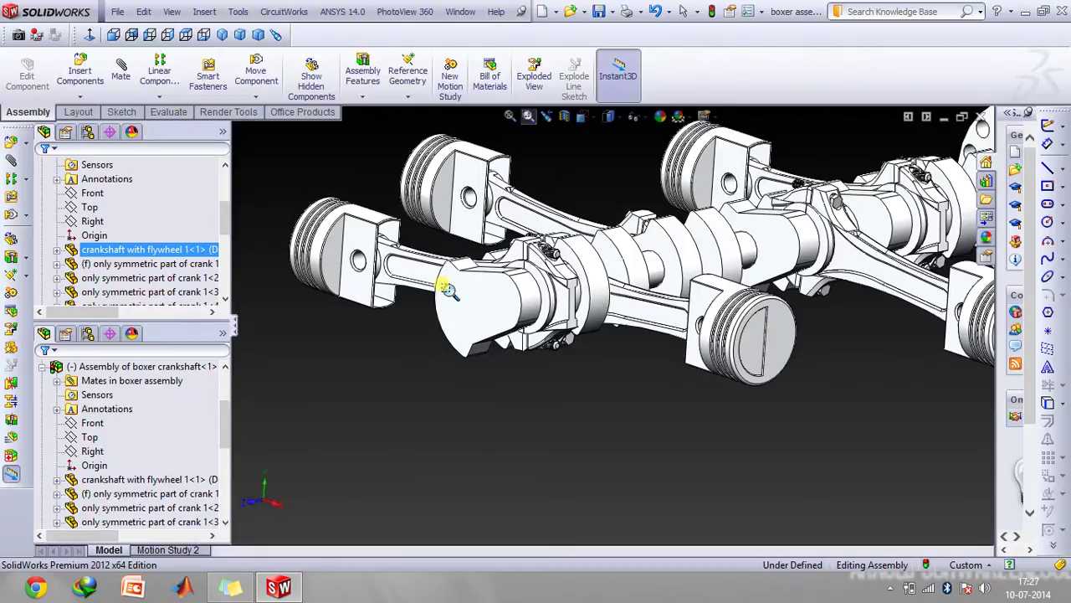
{"action": "key", "text": "f"}
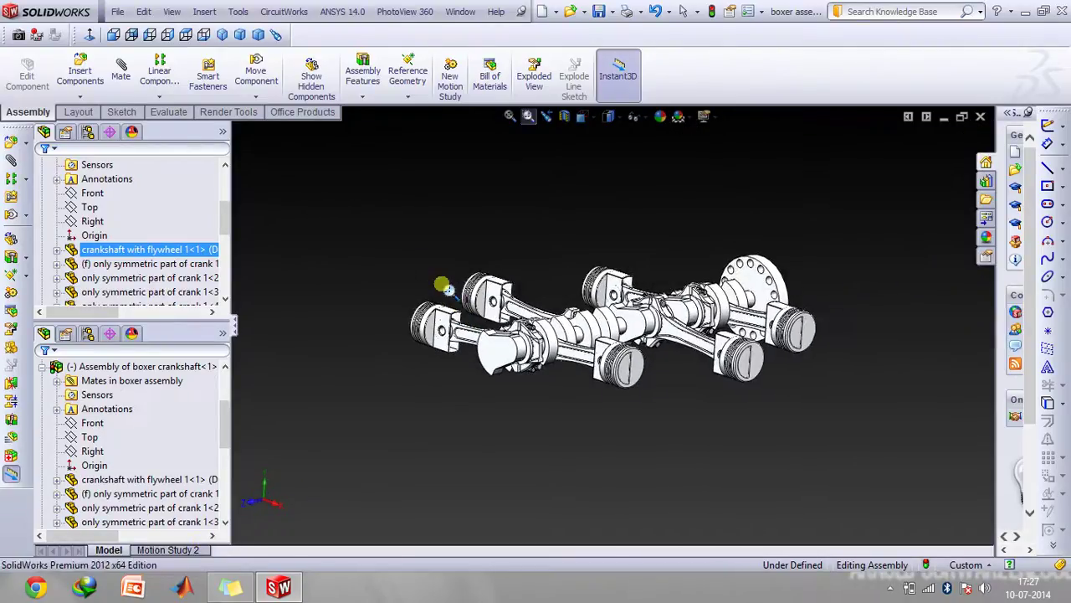